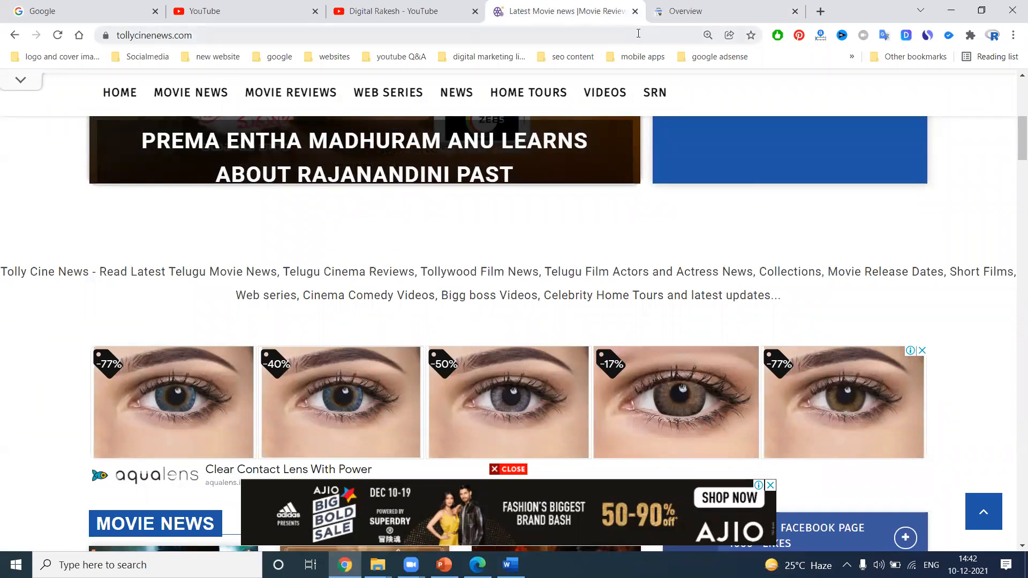
Switch to the Search Console tab and open the Sitemaps report, then the Coverage report
{"action": "left_click", "coordinate": [672, 4]}
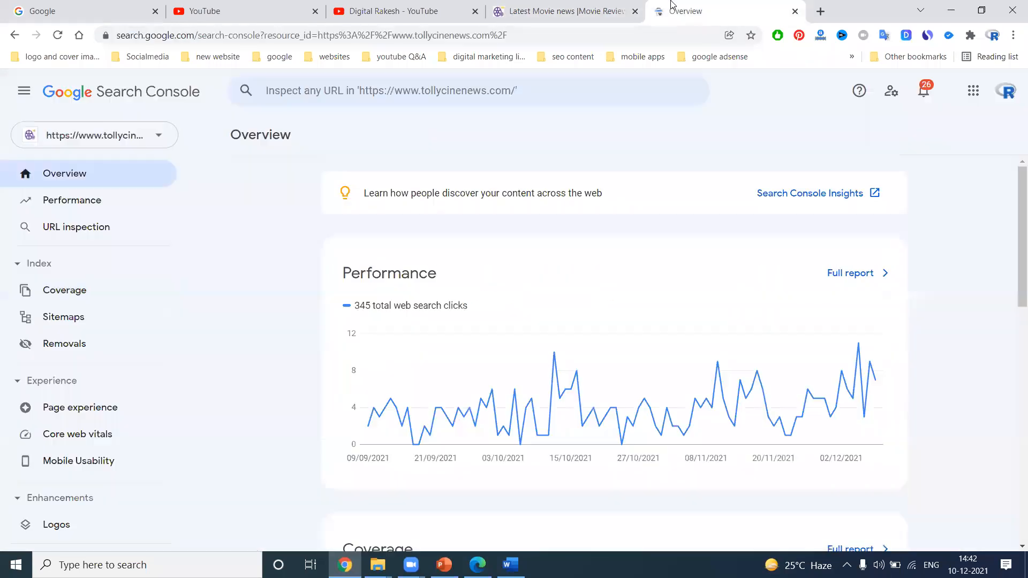
{"action": "left_click", "coordinate": [75, 318]}
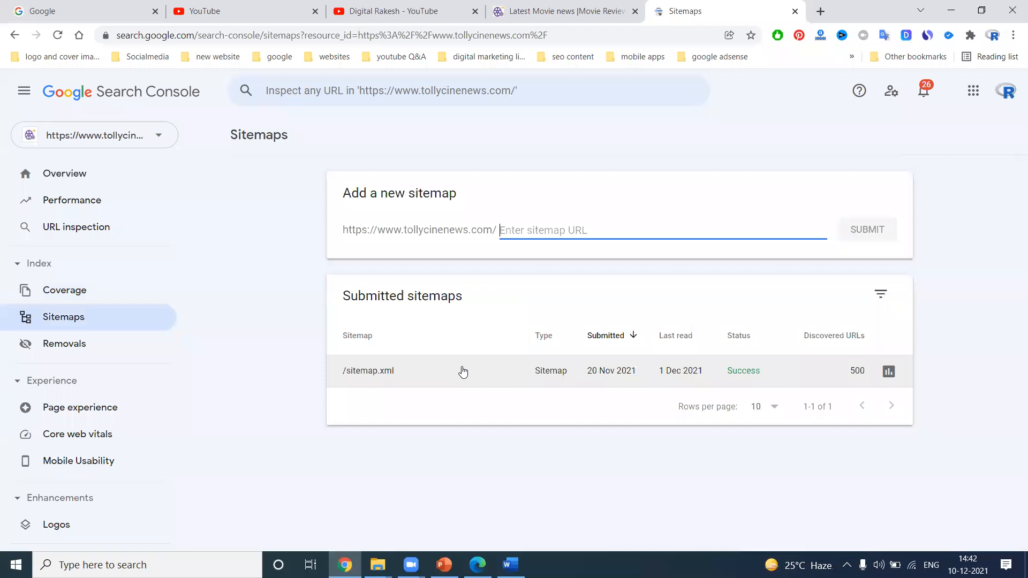
{"action": "left_click", "coordinate": [94, 293]}
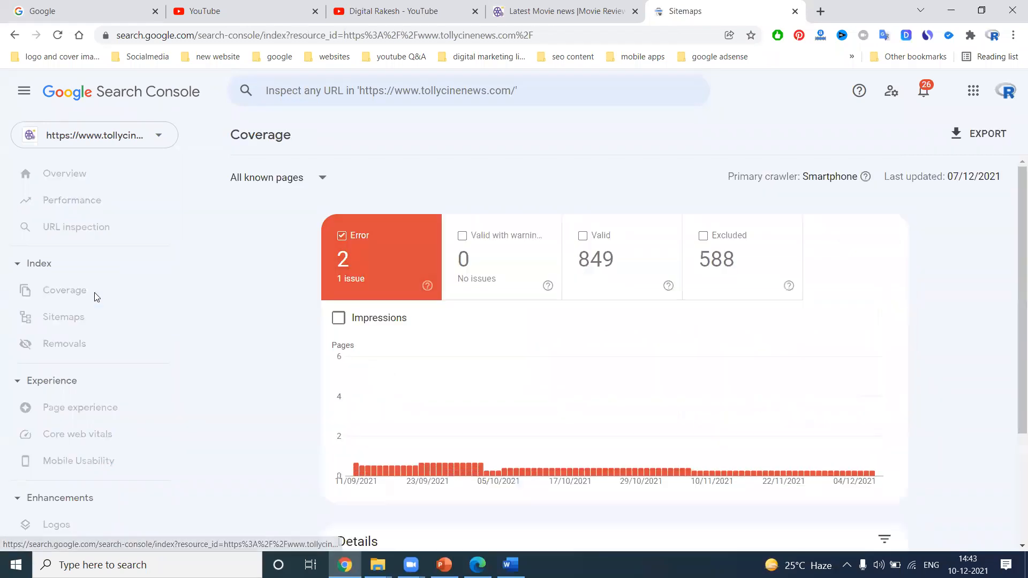
Filter the Coverage report to all submitted pages and toggle the Valid and Excluded categories to compare them
{"action": "left_click", "coordinate": [593, 257]}
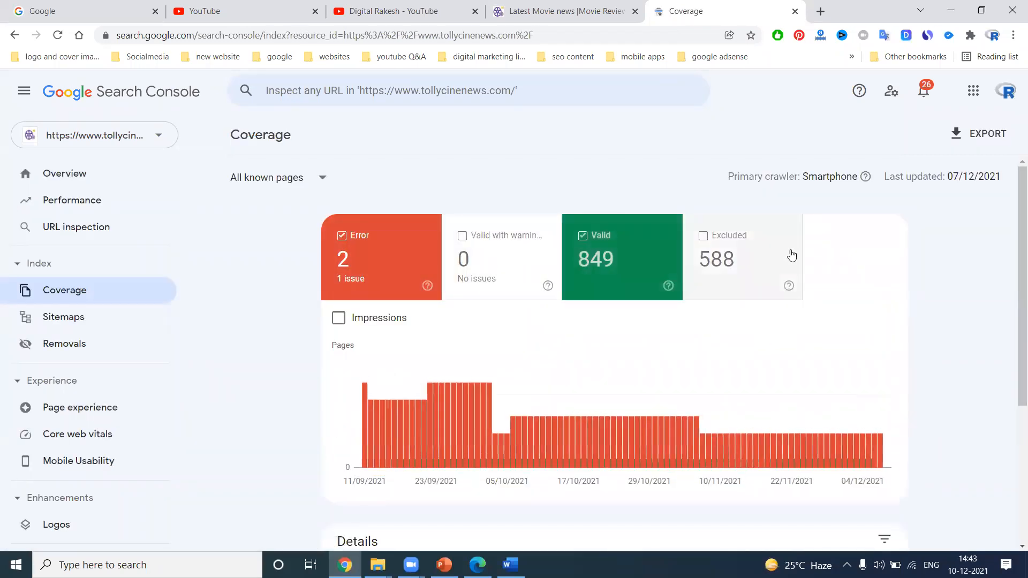
{"action": "left_click", "coordinate": [274, 181]}
{"action": "left_click", "coordinate": [265, 222]}
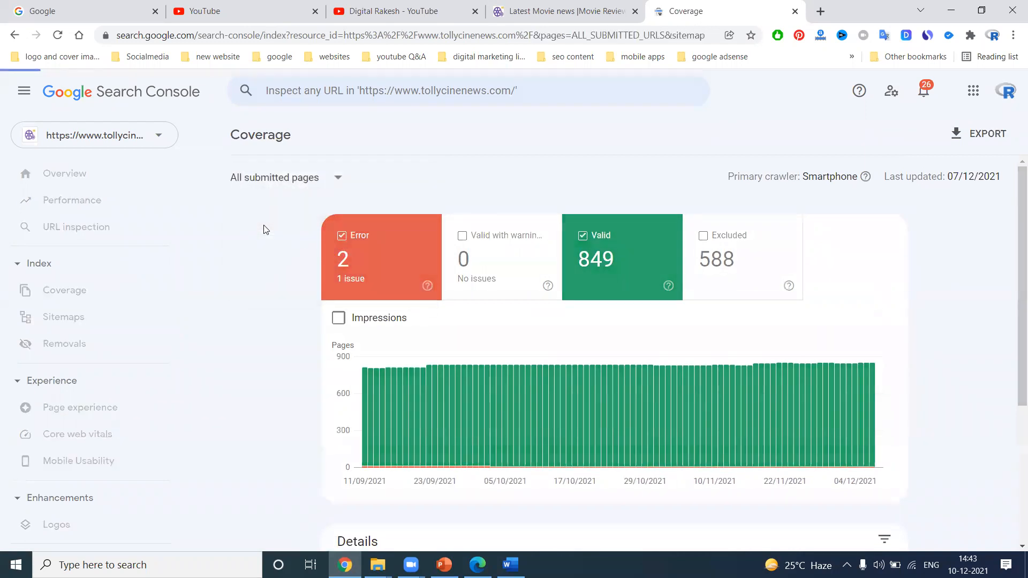
{"action": "left_click", "coordinate": [752, 267]}
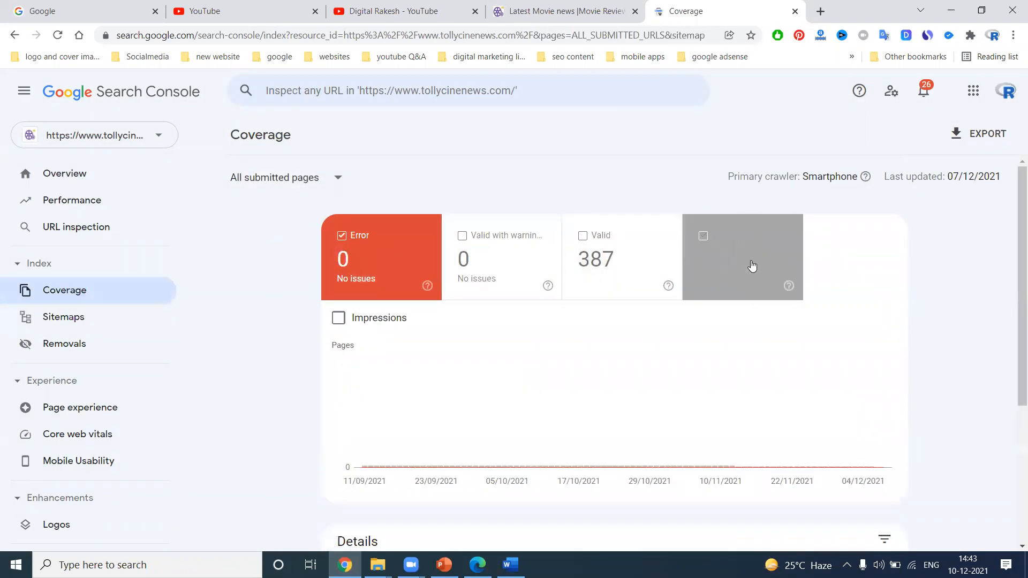
{"action": "scroll", "coordinate": [450, 251], "scroll_direction": "down", "scroll_amount": 3}
{"action": "scroll", "coordinate": [450, 251], "scroll_direction": "up", "scroll_amount": 3}
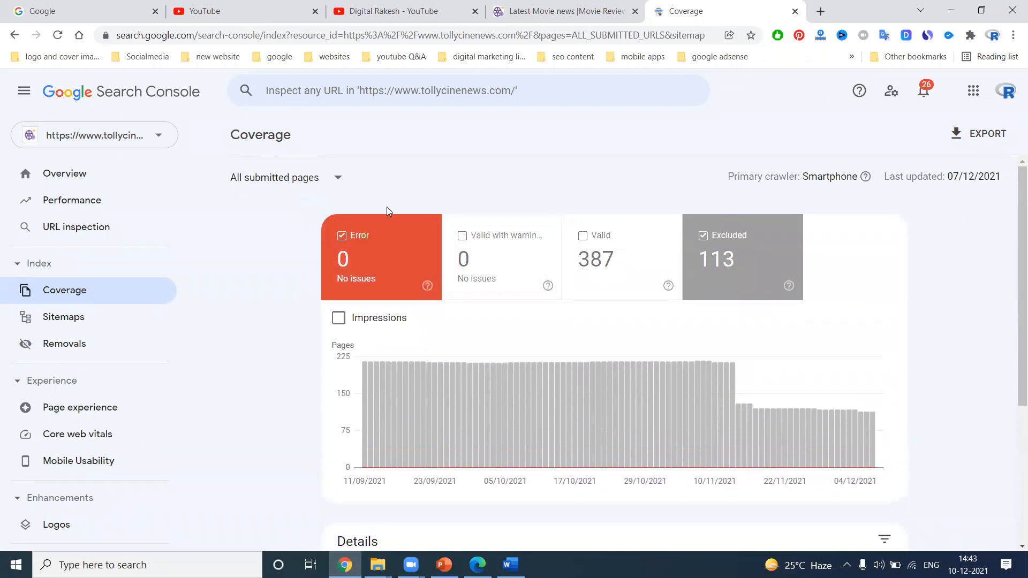
{"action": "scroll", "coordinate": [403, 251], "scroll_direction": "down", "scroll_amount": 2}
{"action": "scroll", "coordinate": [403, 251], "scroll_direction": "down", "scroll_amount": 2}
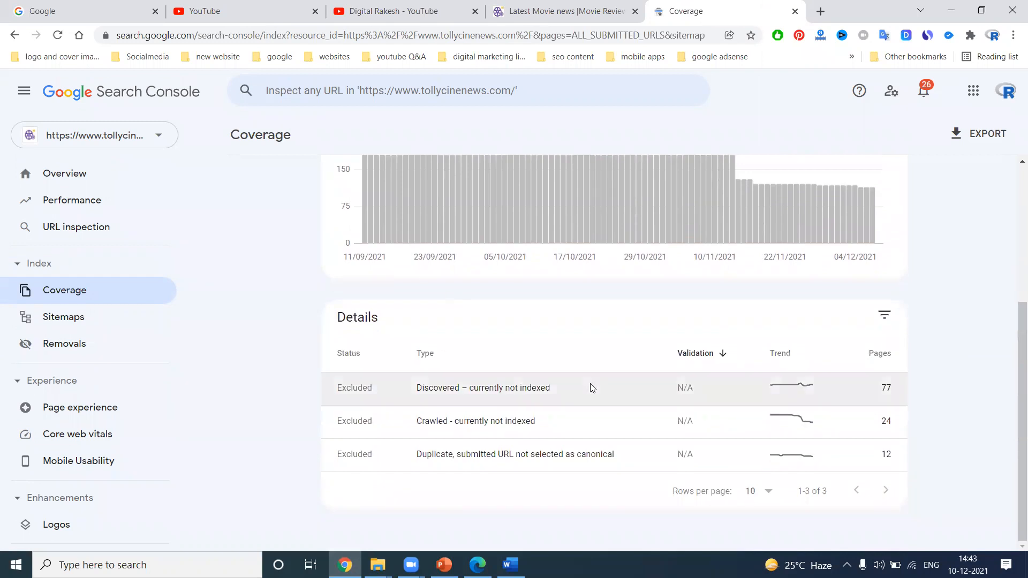
Open the Discovered – currently not indexed issue and view its first example URL's page
{"action": "left_click", "coordinate": [560, 388]}
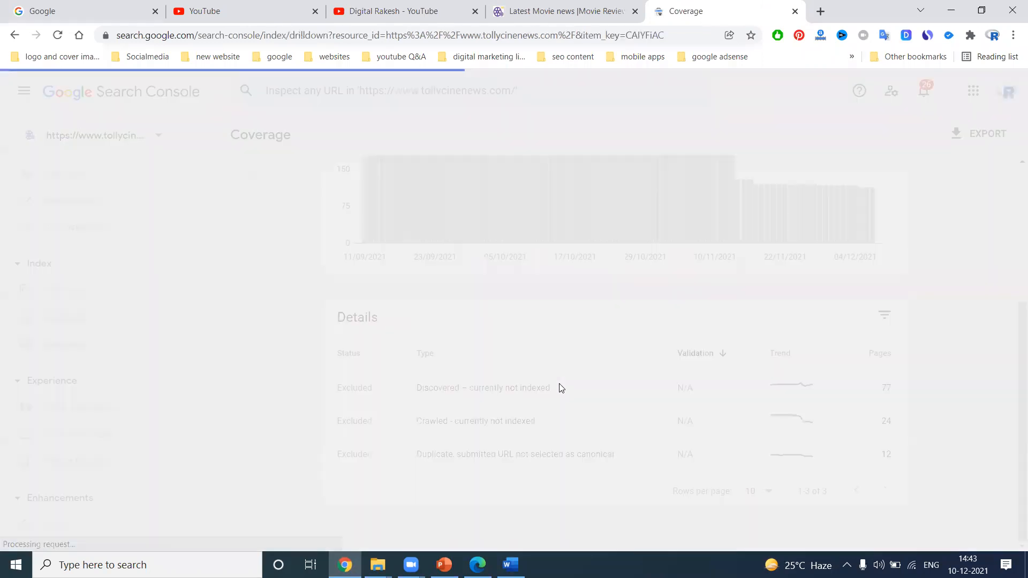
{"action": "scroll", "coordinate": [602, 365], "scroll_direction": "down", "scroll_amount": 5}
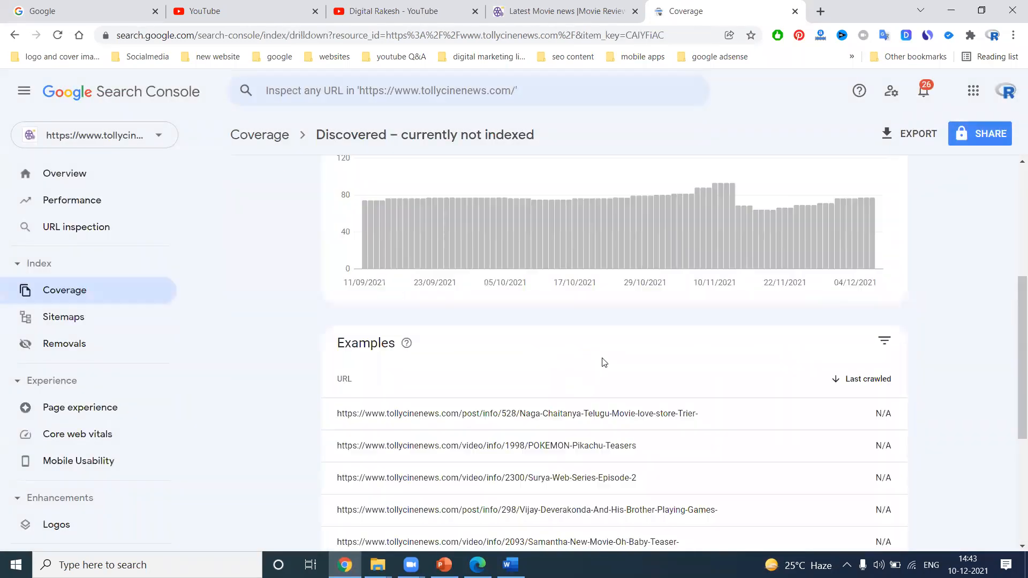
{"action": "left_click", "coordinate": [640, 401]}
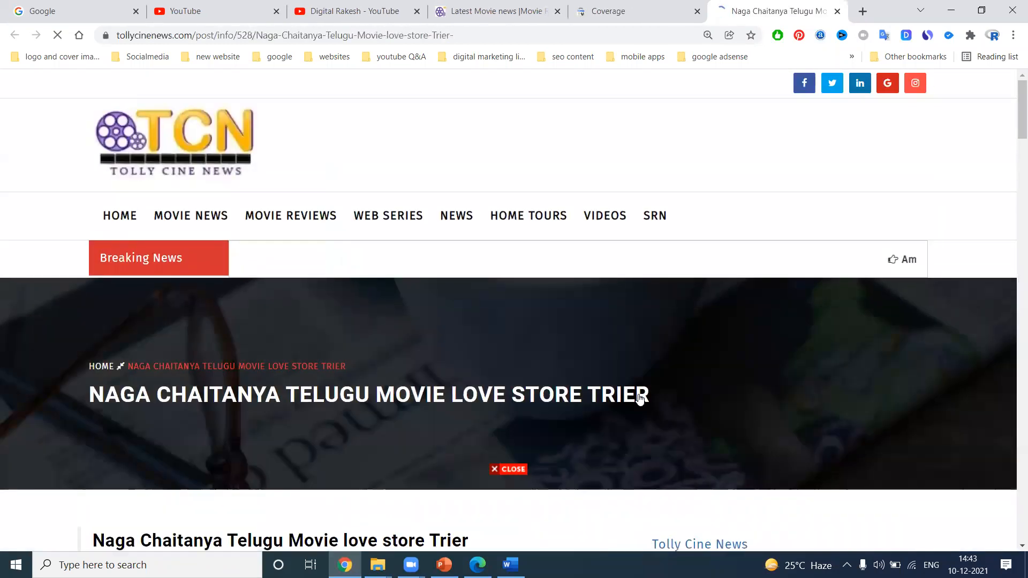
{"action": "scroll", "coordinate": [485, 303], "scroll_direction": "down", "scroll_amount": 8}
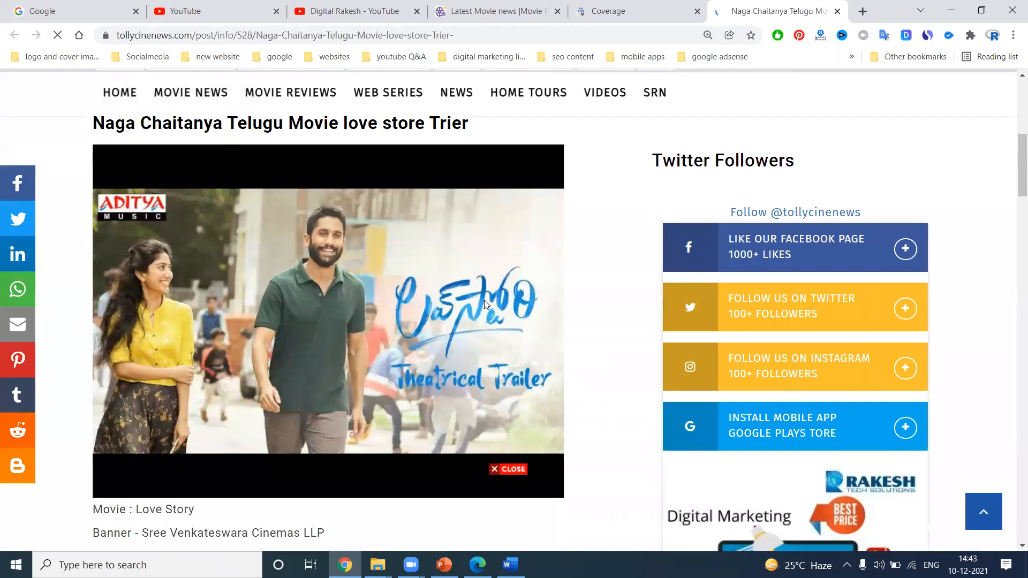
{"action": "scroll", "coordinate": [484, 304], "scroll_direction": "down", "scroll_amount": 5}
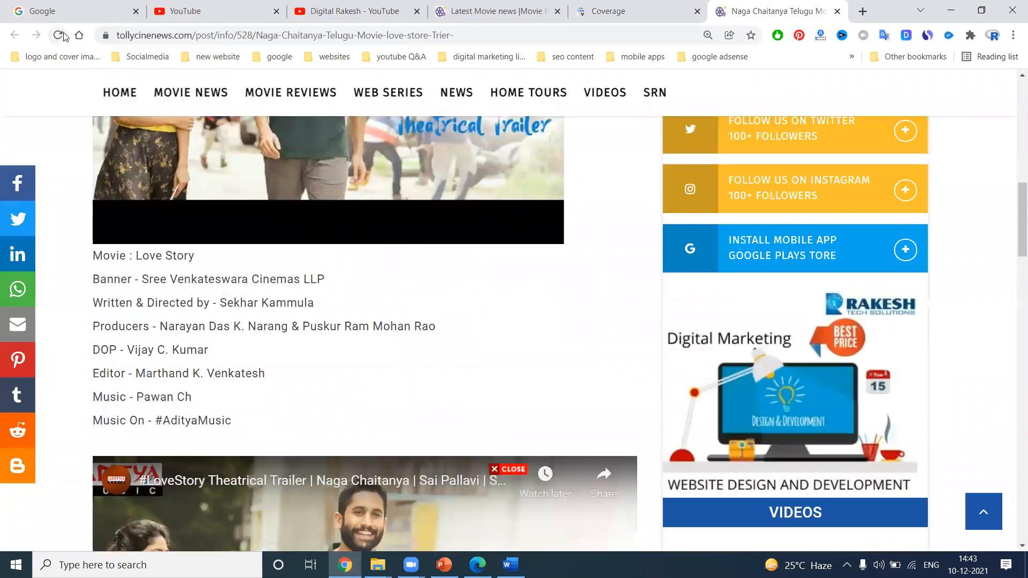
{"action": "left_click", "coordinate": [63, 36]}
Return to the Coverage report for all known pages showing only Excluded, and review the exclusion reasons
{"action": "left_click", "coordinate": [599, 6]}
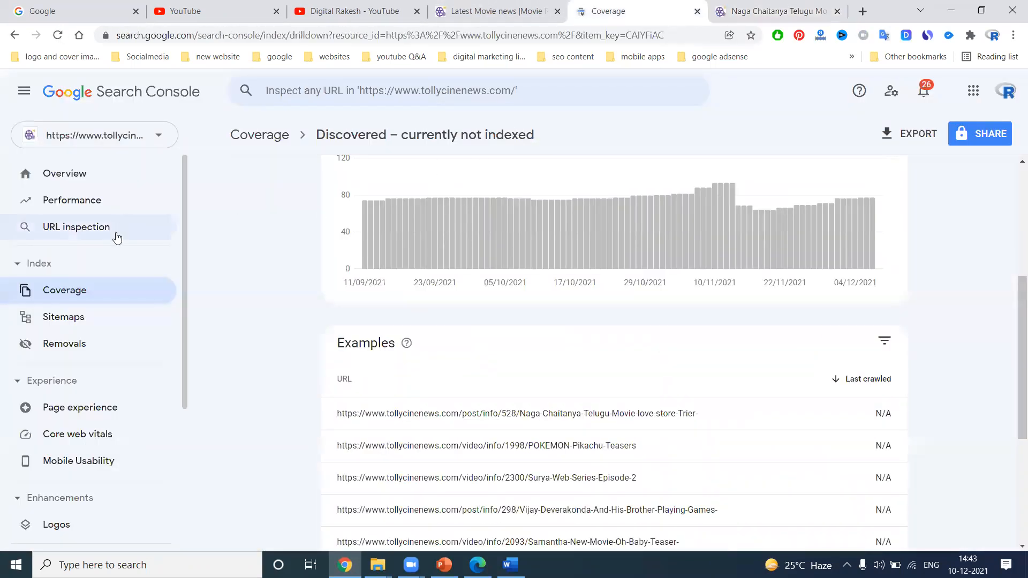
{"action": "left_click", "coordinate": [94, 292]}
{"action": "left_click", "coordinate": [707, 291]}
{"action": "left_click", "coordinate": [408, 257]}
{"action": "scroll", "coordinate": [413, 255], "scroll_direction": "down", "scroll_amount": 5}
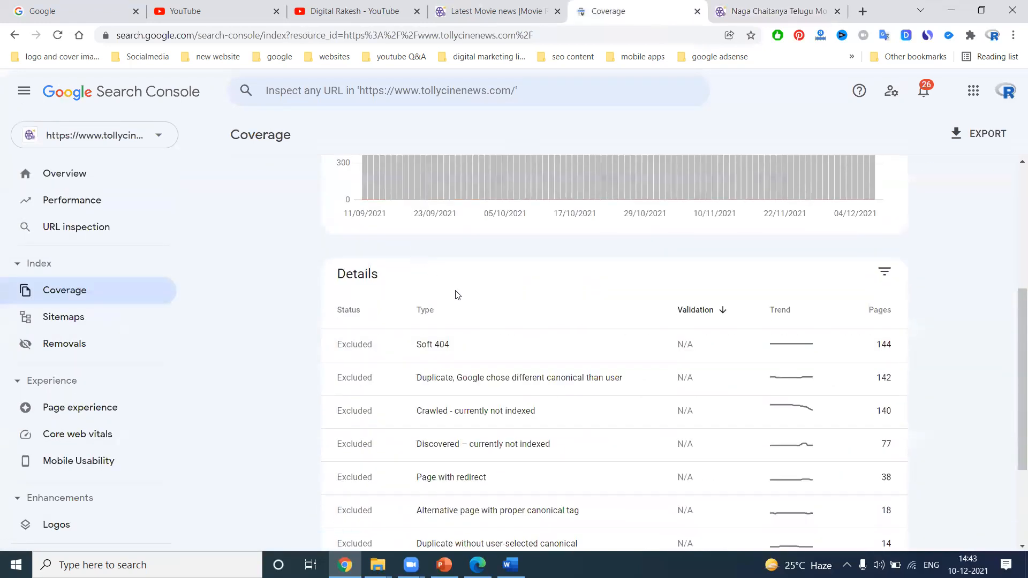
{"action": "scroll", "coordinate": [514, 315], "scroll_direction": "up", "scroll_amount": 4}
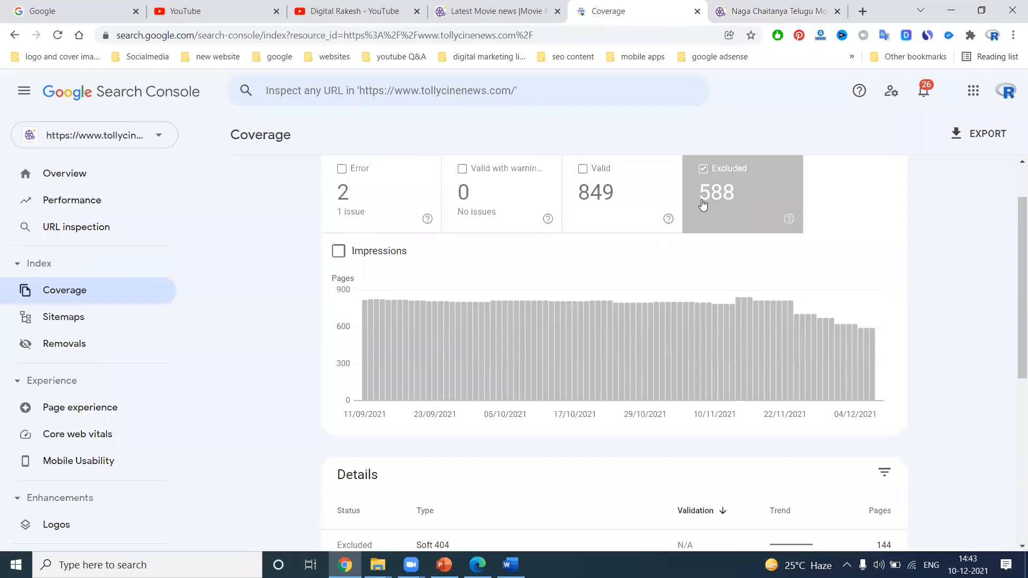
{"action": "scroll", "coordinate": [703, 205], "scroll_direction": "down", "scroll_amount": 5}
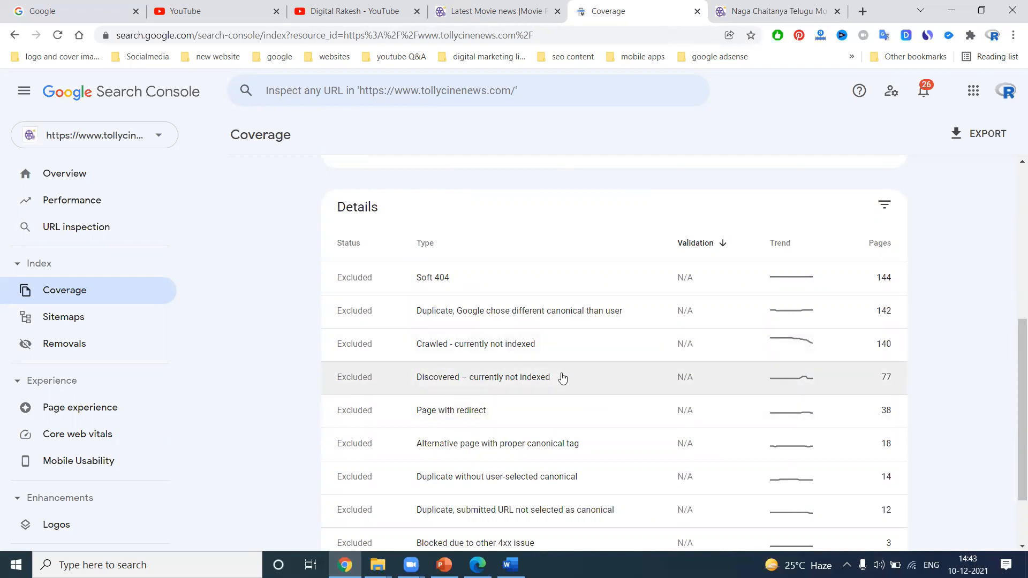
{"action": "scroll", "coordinate": [562, 378], "scroll_direction": "up", "scroll_amount": 6}
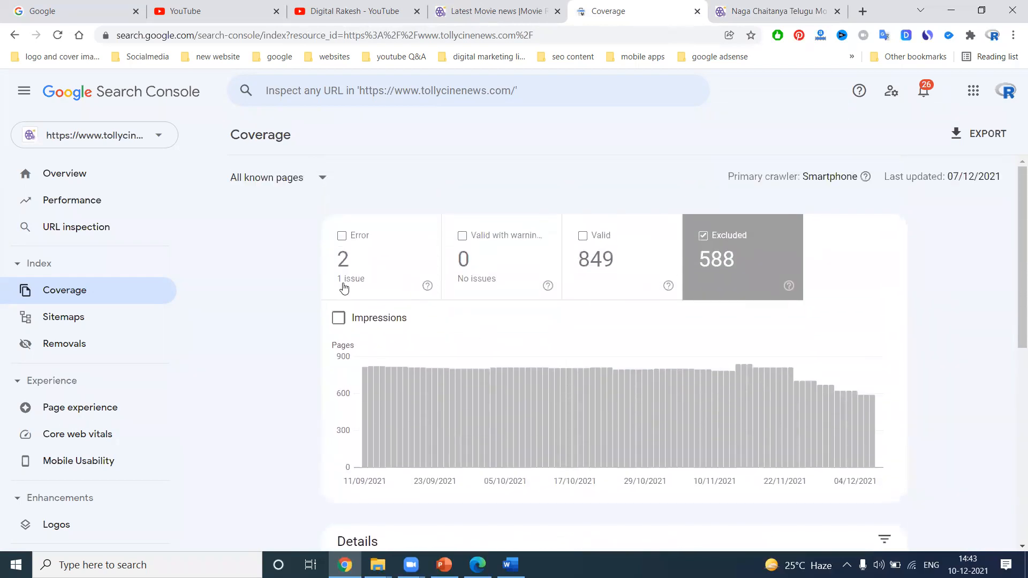
Switch the Coverage report's page filter to All submitted pages
{"action": "left_click", "coordinate": [282, 184]}
{"action": "left_click", "coordinate": [266, 214]}
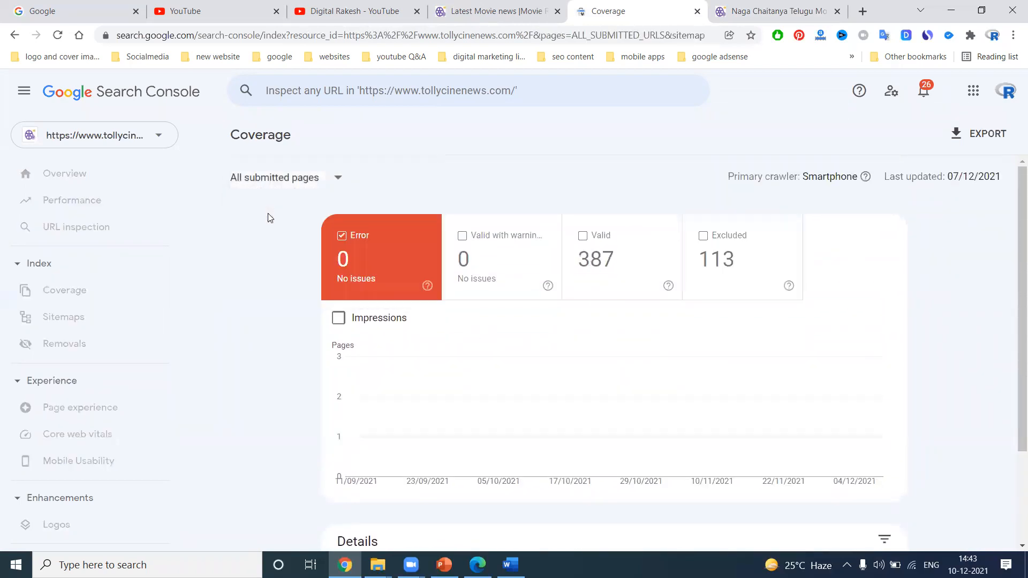
{"action": "left_click", "coordinate": [267, 182]}
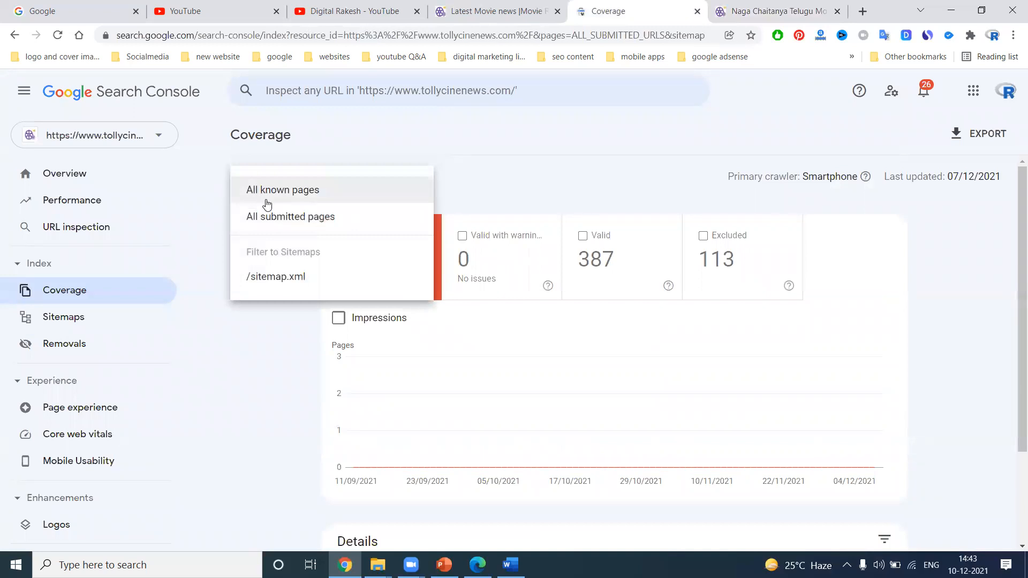
{"action": "left_click", "coordinate": [269, 217]}
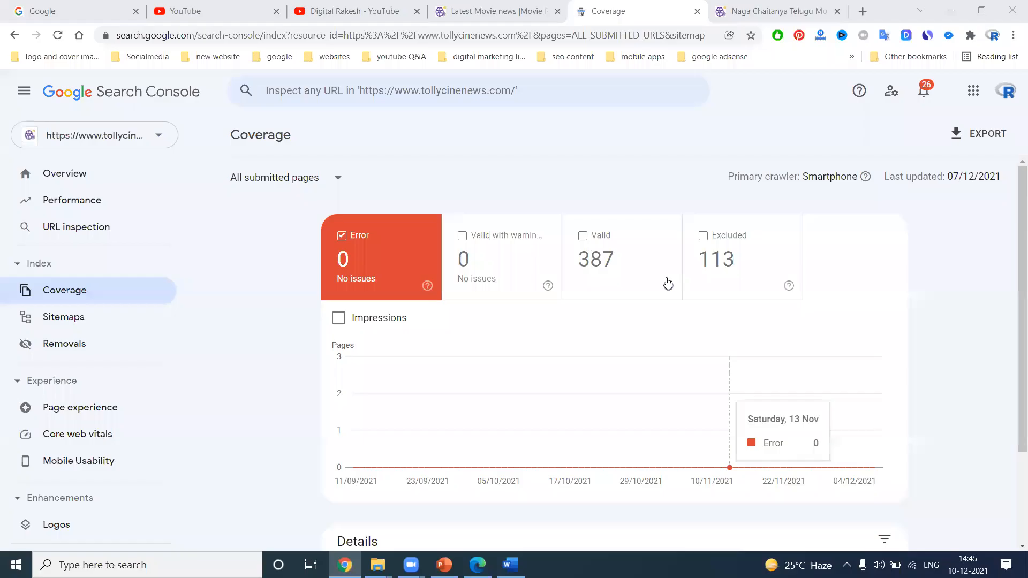
Switch to Edge and open the Khem Interiors website's Services page
{"action": "left_click", "coordinate": [477, 565]}
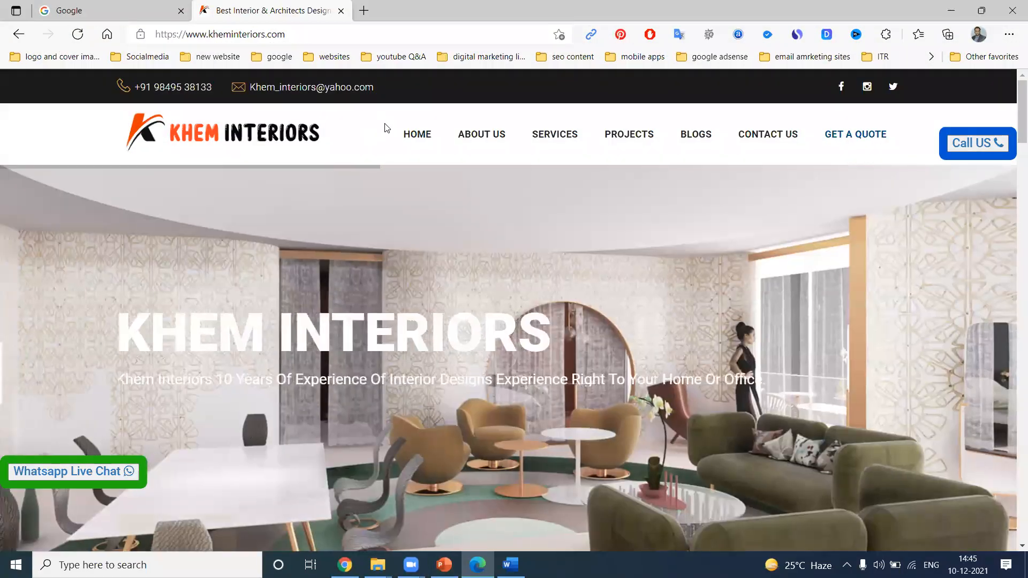
{"action": "left_click", "coordinate": [544, 141]}
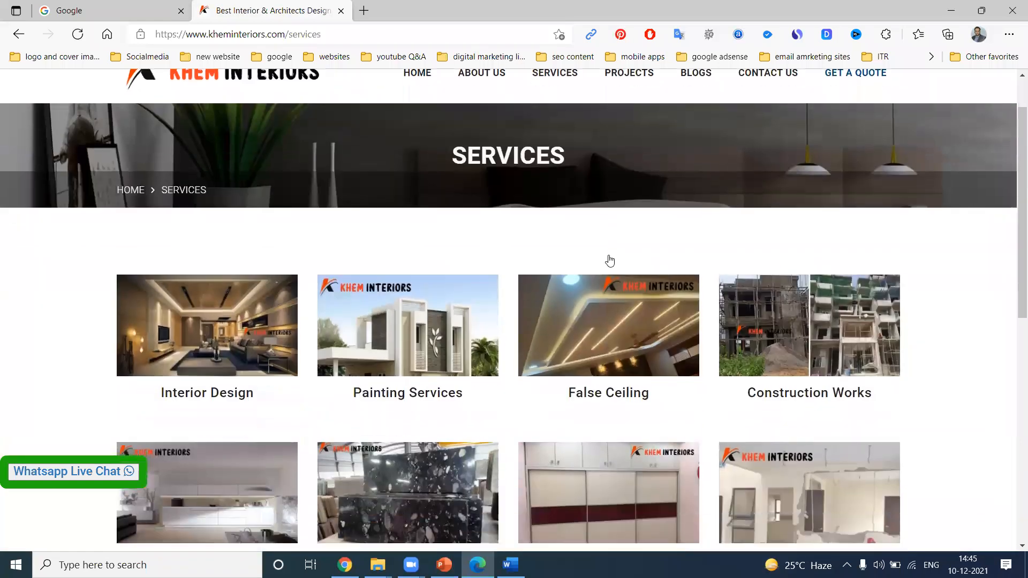
{"action": "scroll", "coordinate": [609, 255], "scroll_direction": "down", "scroll_amount": 4}
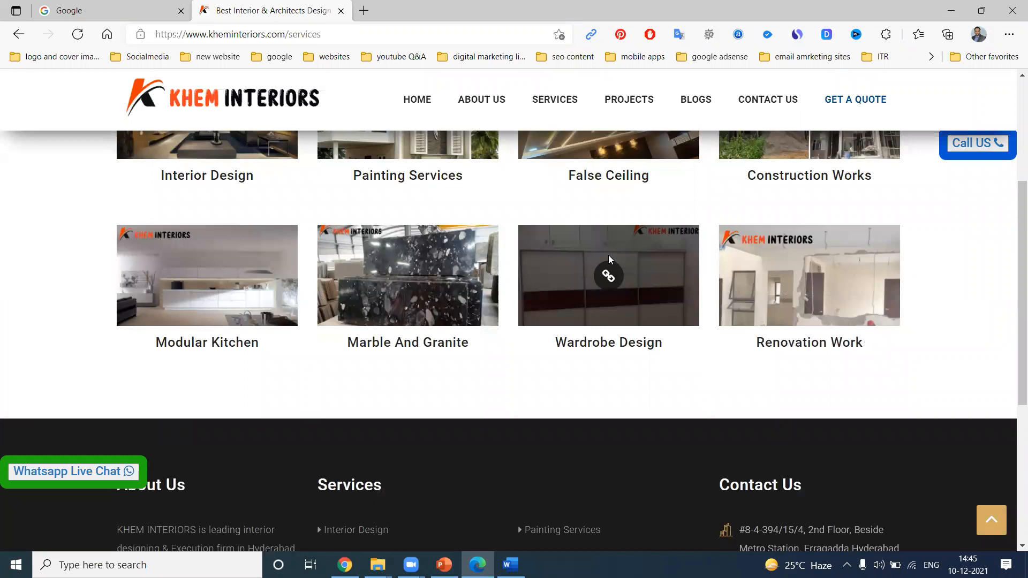
Open a new tab and load the Search Console welcome page for the other signed-in account
{"action": "left_click", "coordinate": [364, 11]}
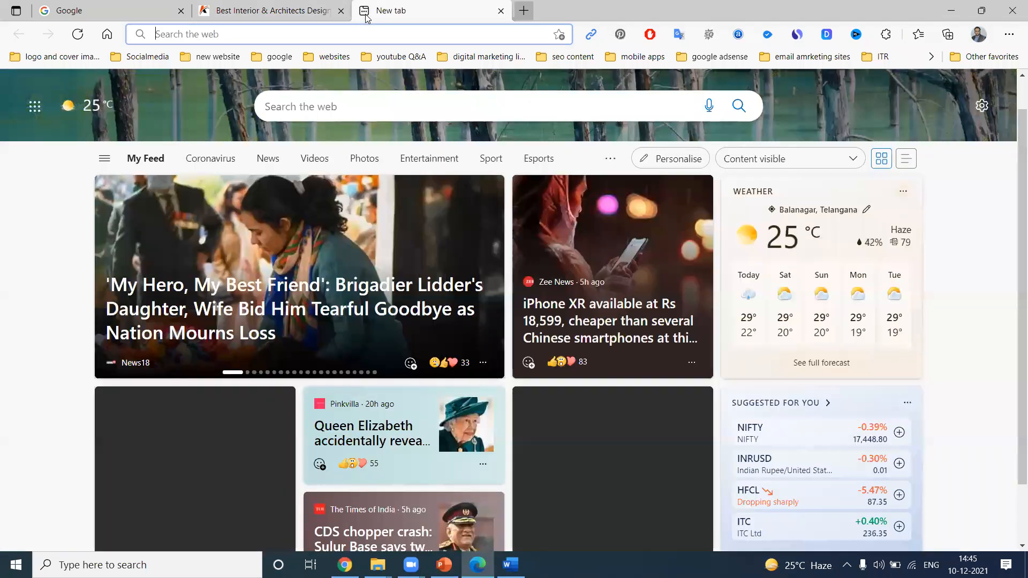
{"action": "type", "text": "sear"}
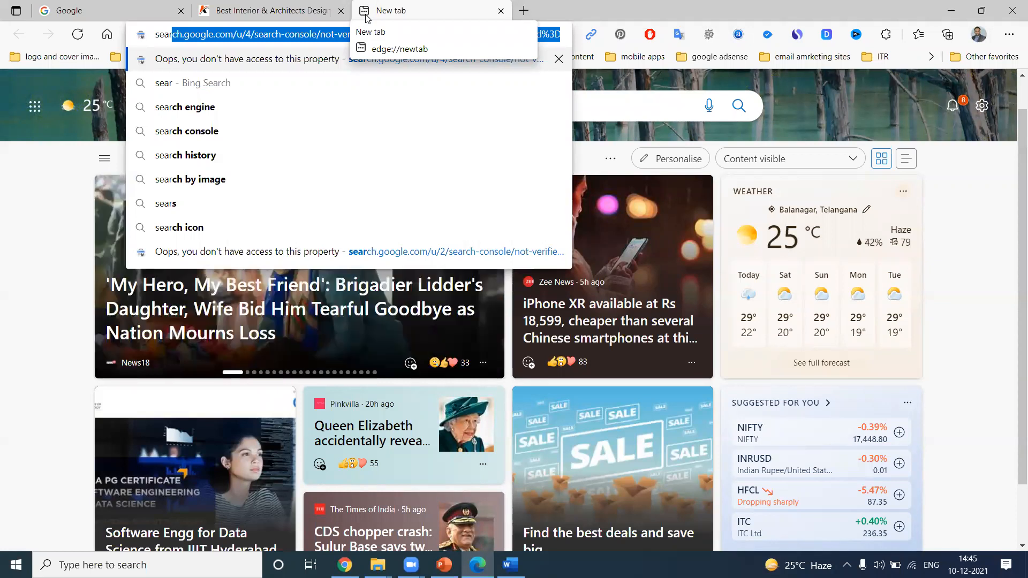
{"action": "left_click", "coordinate": [326, 33]}
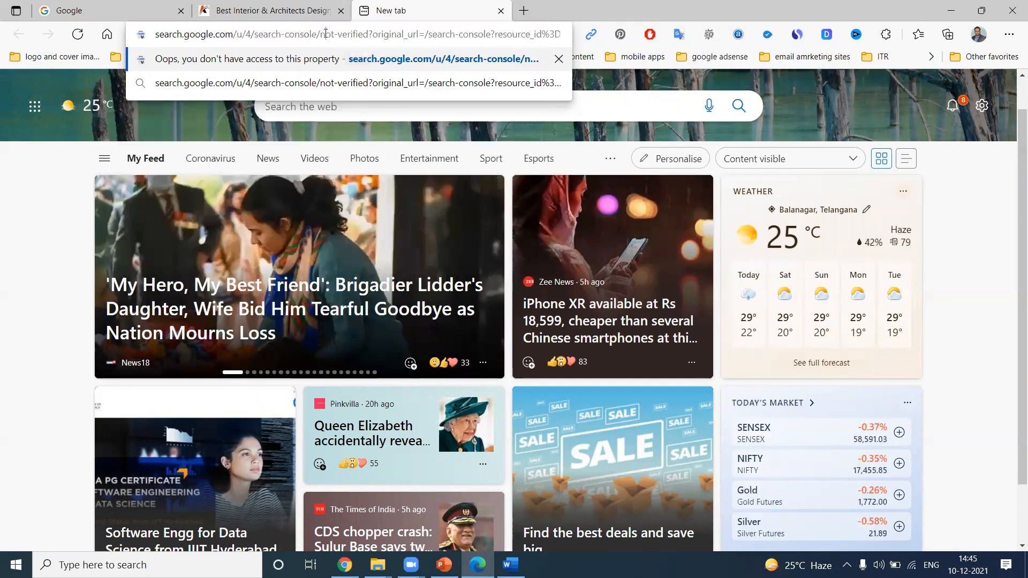
{"action": "left_click_drag", "start_coordinate": [320, 33], "coordinate": [635, 40]}
{"action": "key", "text": "BackSpace"}
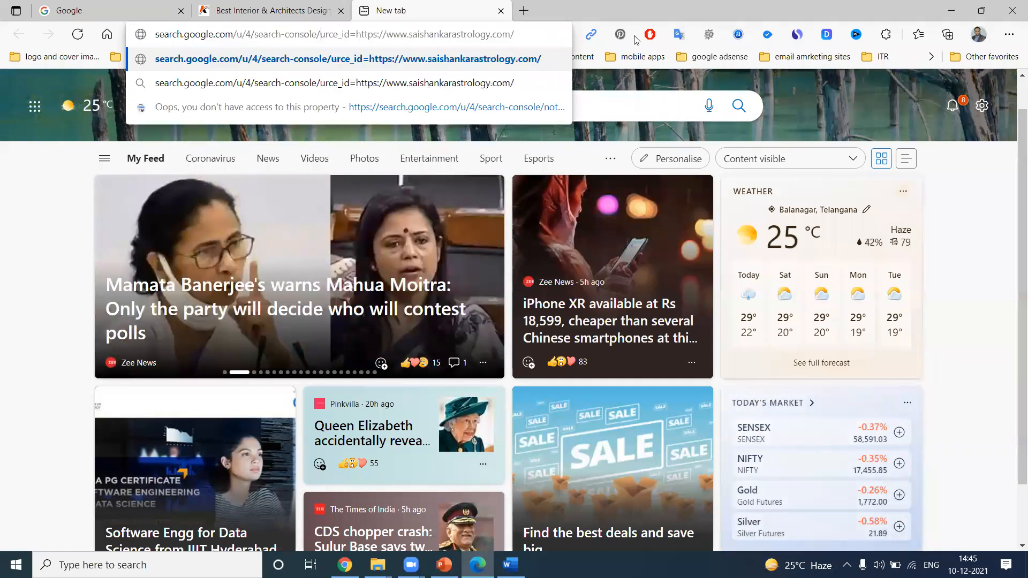
{"action": "key", "text": "Delete"}
{"action": "key", "text": "Delete"}
{"action": "key", "text": "Delete"}
{"action": "key", "text": "Delete"}
{"action": "key", "text": "Delete"}
{"action": "key", "text": "Delete"}
{"action": "key", "text": "Delete"}
{"action": "key", "text": "Delete"}
{"action": "key", "text": "Delete"}
{"action": "key", "text": "Delete"}
{"action": "key", "text": "Delete"}
{"action": "key", "text": "Delete"}
{"action": "key", "text": "Delete"}
{"action": "key", "text": "Delete"}
{"action": "key", "text": "Delete"}
{"action": "key", "text": "Delete"}
{"action": "key", "text": "Delete"}
{"action": "key", "text": "Delete"}
{"action": "key", "text": "Delete"}
{"action": "key", "text": "Delete"}
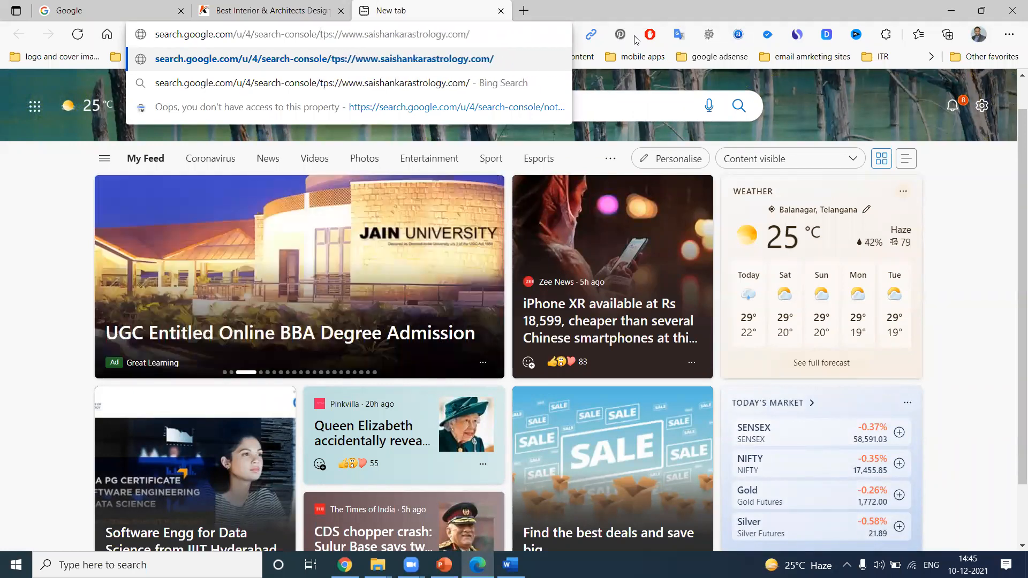
{"action": "key", "text": "Return"}
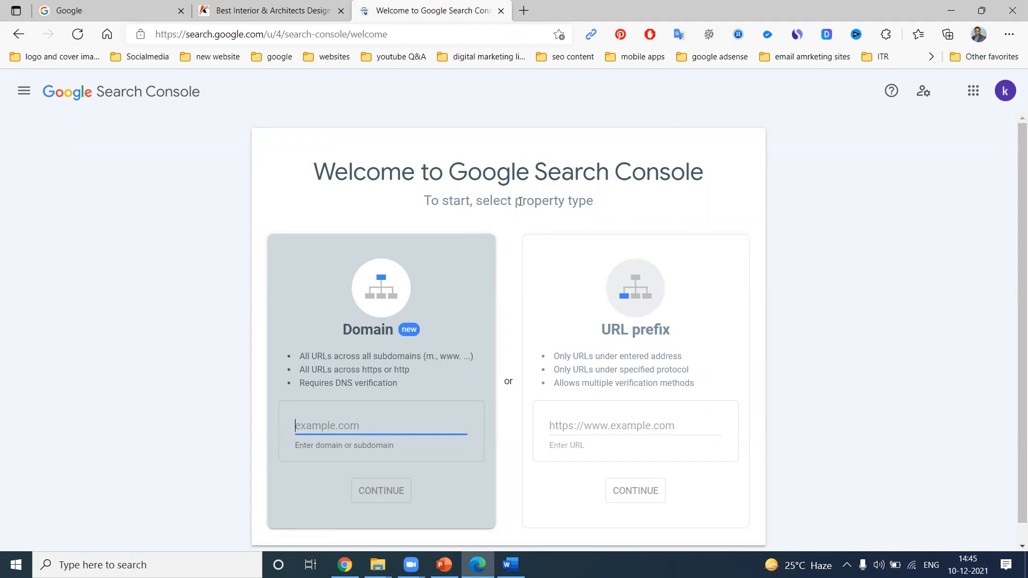
Go to the Khem Interiors home page, copy its address, and return to the Search Console tab
{"action": "scroll", "coordinate": [592, 195], "scroll_direction": "down", "scroll_amount": 1}
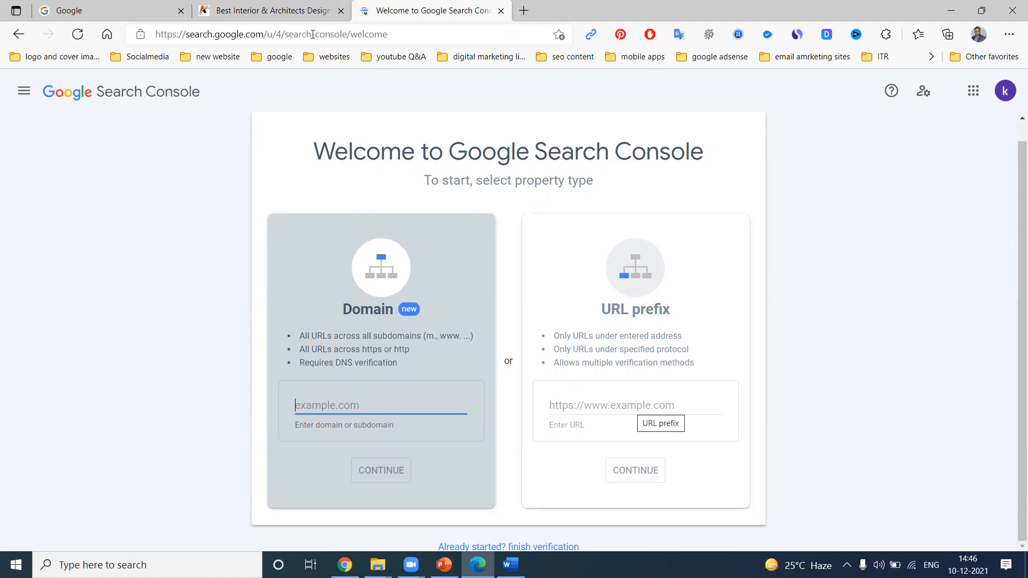
{"action": "left_click", "coordinate": [276, 10]}
{"action": "left_click", "coordinate": [274, 33]}
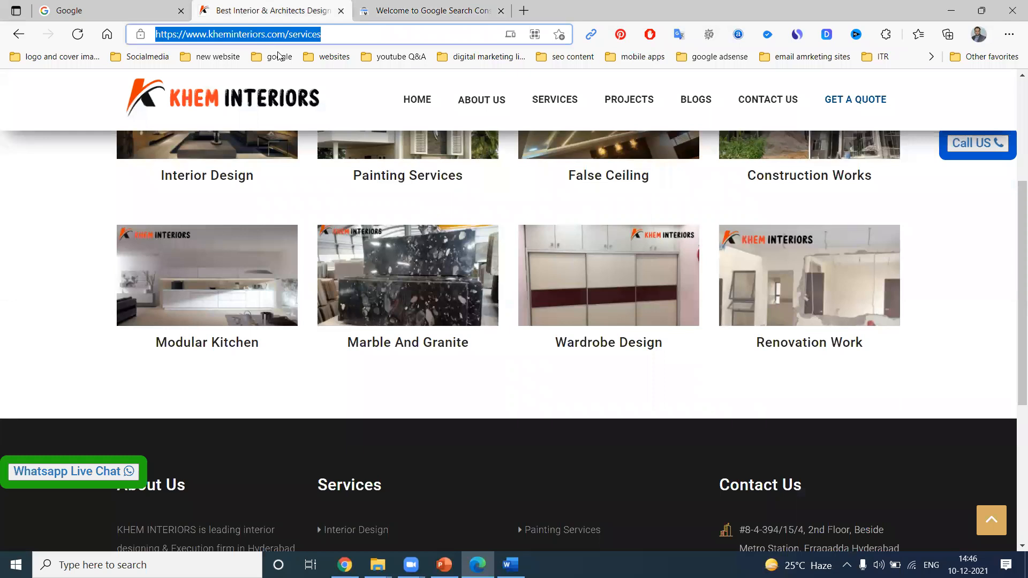
{"action": "left_click", "coordinate": [417, 99]}
{"action": "left_click", "coordinate": [323, 33]}
{"action": "left_click", "coordinate": [431, 10]}
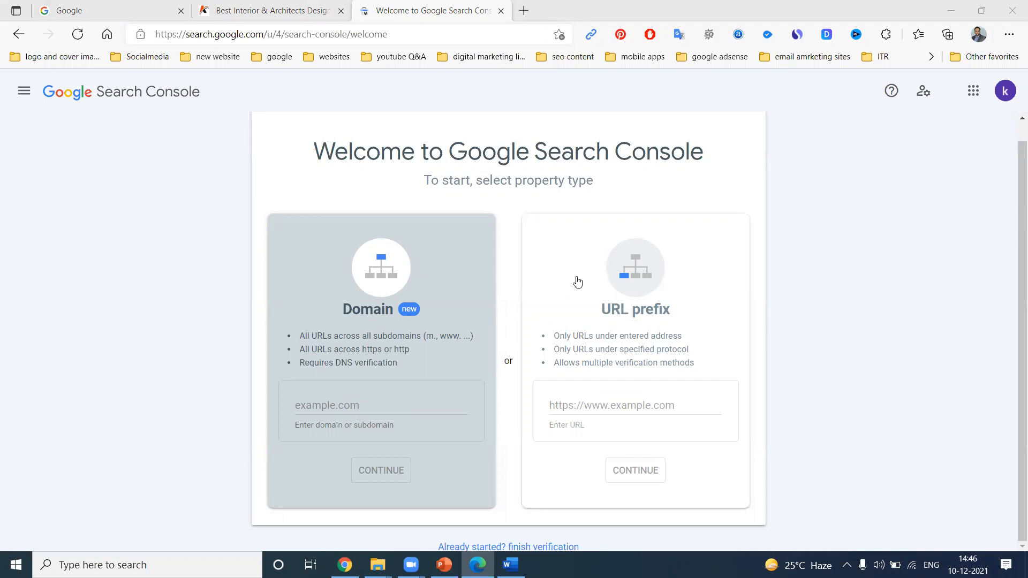
{"action": "left_click", "coordinate": [629, 403]}
{"action": "type", "text": "https://www.kheminteriors.com/"}
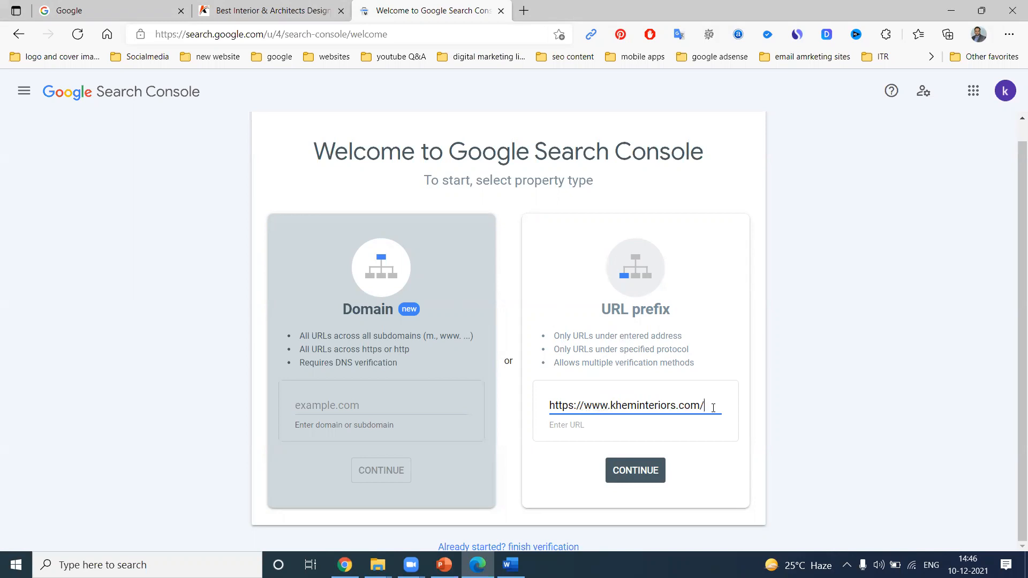
{"action": "left_click", "coordinate": [633, 468]}
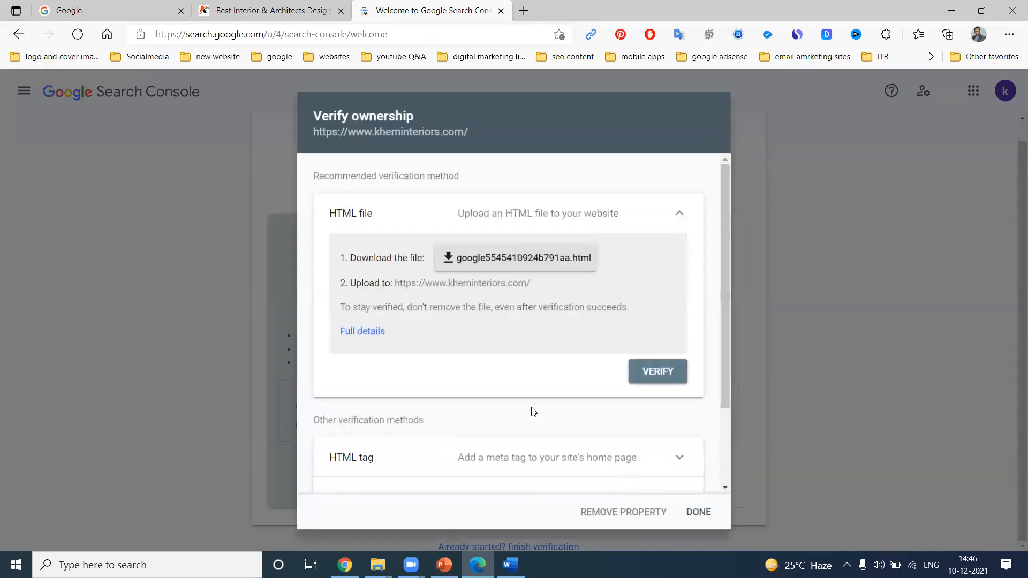
Expand and review the alternative verification methods: HTML tag, Google Analytics, Google Tag Manager and Domain name provider
{"action": "scroll", "coordinate": [428, 338], "scroll_direction": "down", "scroll_amount": 2}
{"action": "left_click", "coordinate": [426, 349]}
{"action": "scroll", "coordinate": [427, 350], "scroll_direction": "down", "scroll_amount": 3}
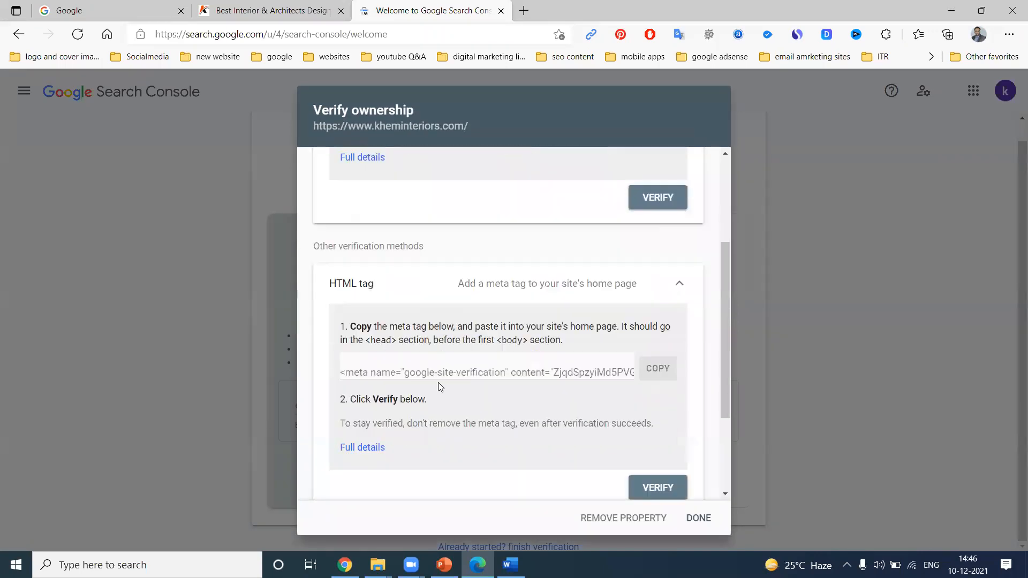
{"action": "left_click", "coordinate": [463, 442]}
{"action": "scroll", "coordinate": [491, 372], "scroll_direction": "down", "scroll_amount": 5}
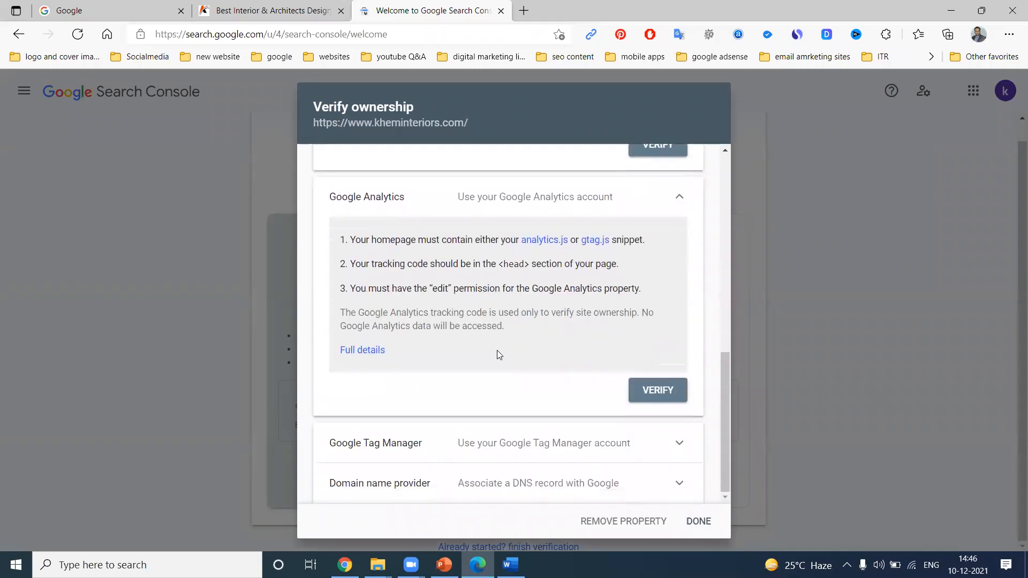
{"action": "left_click", "coordinate": [510, 444]}
{"action": "scroll", "coordinate": [508, 412], "scroll_direction": "down", "scroll_amount": 3}
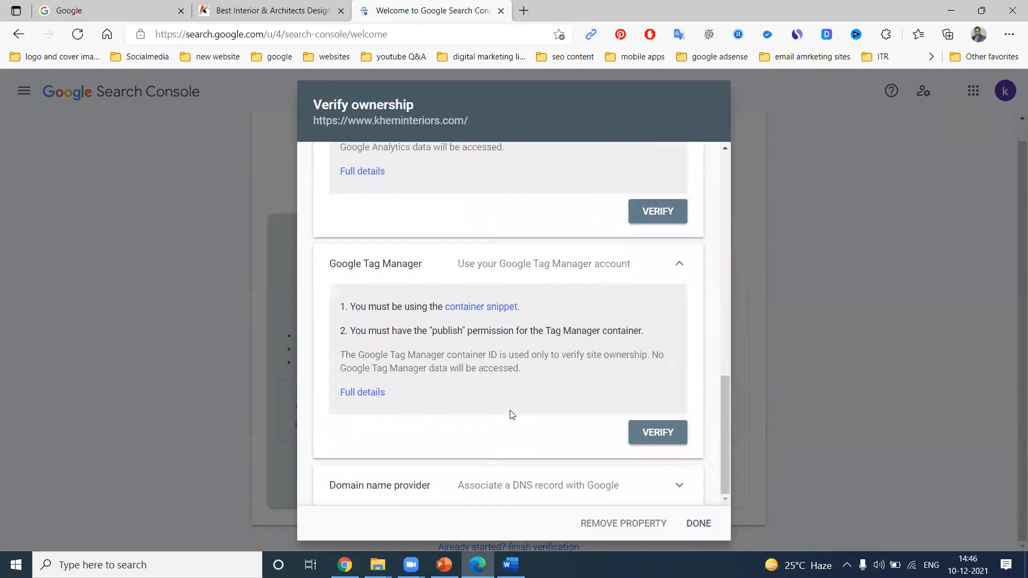
{"action": "left_click", "coordinate": [510, 489]}
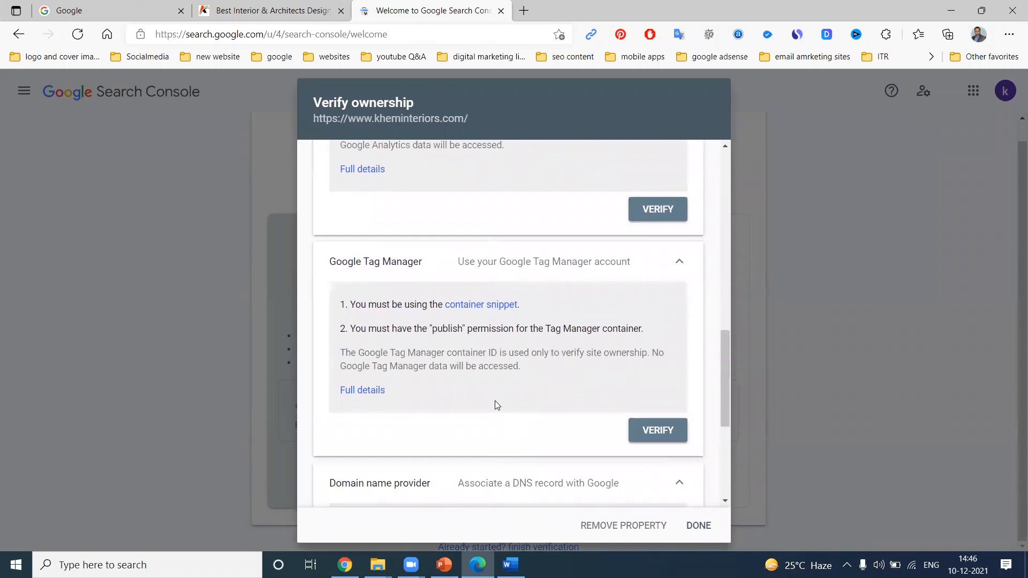
{"action": "scroll", "coordinate": [496, 400], "scroll_direction": "down", "scroll_amount": 3}
{"action": "scroll", "coordinate": [496, 400], "scroll_direction": "up", "scroll_amount": 5}
{"action": "scroll", "coordinate": [495, 400], "scroll_direction": "up", "scroll_amount": 10}
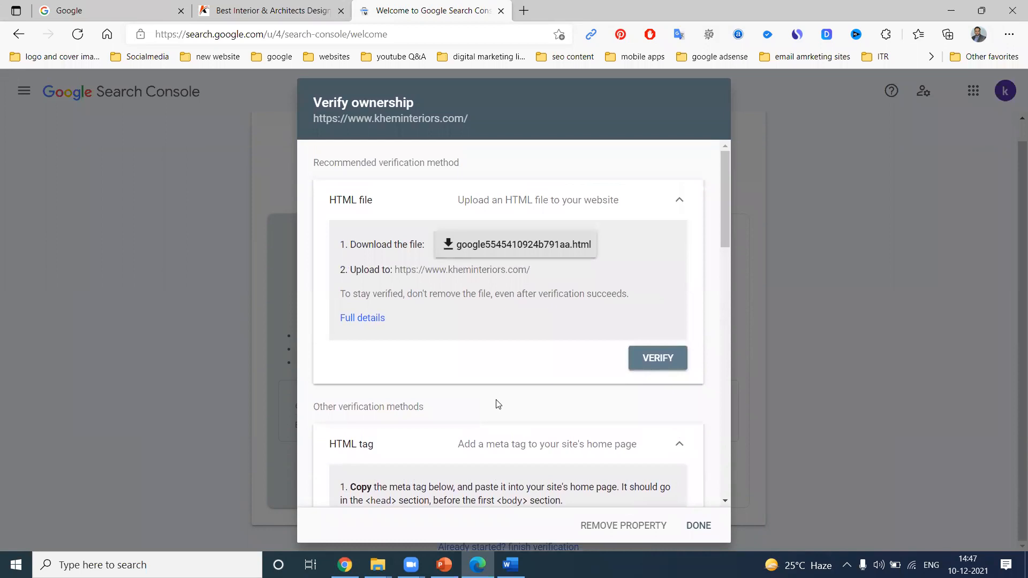
{"action": "left_click", "coordinate": [458, 245]}
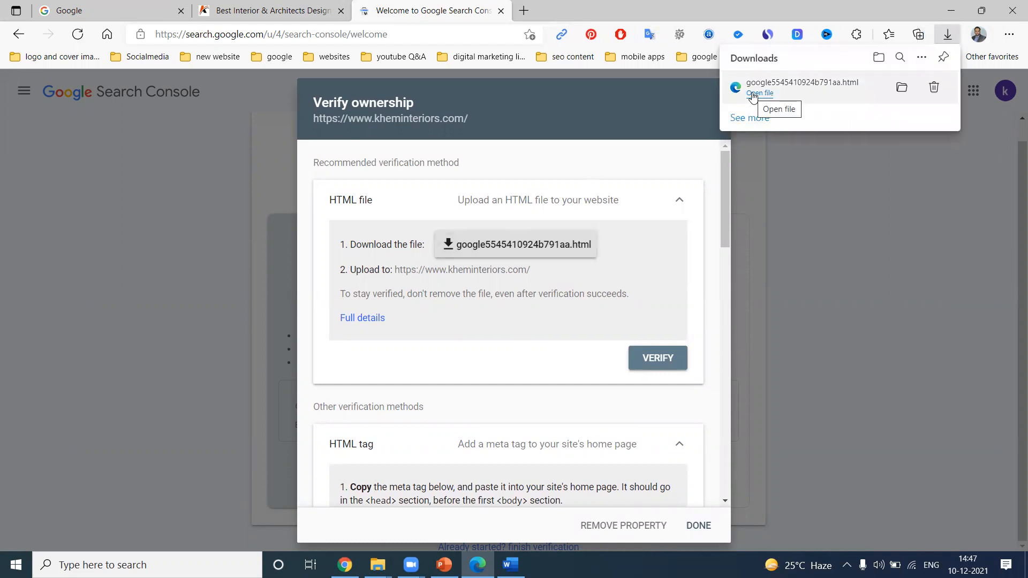
{"action": "left_click", "coordinate": [901, 88]}
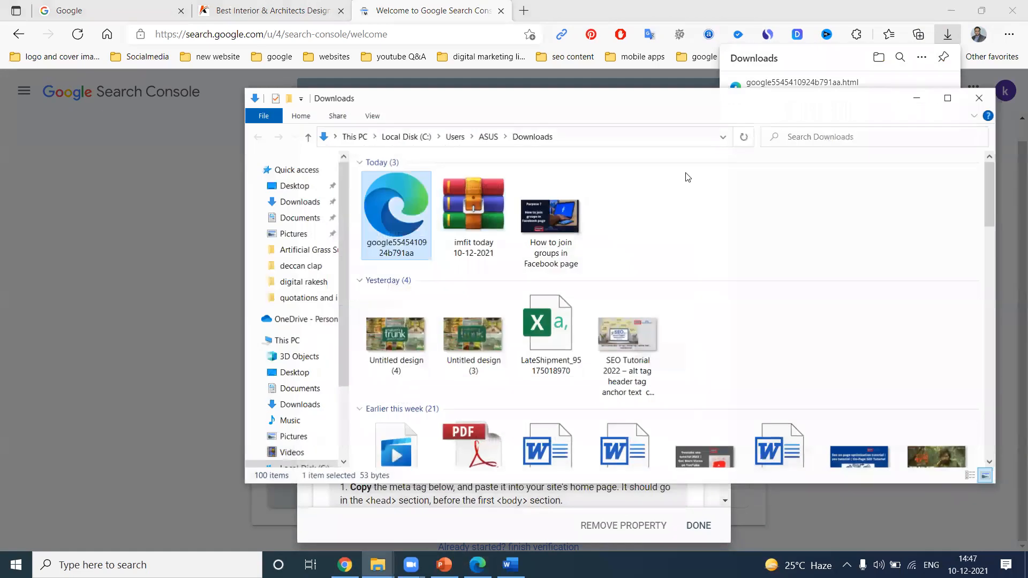
{"action": "left_click", "coordinate": [909, 96]}
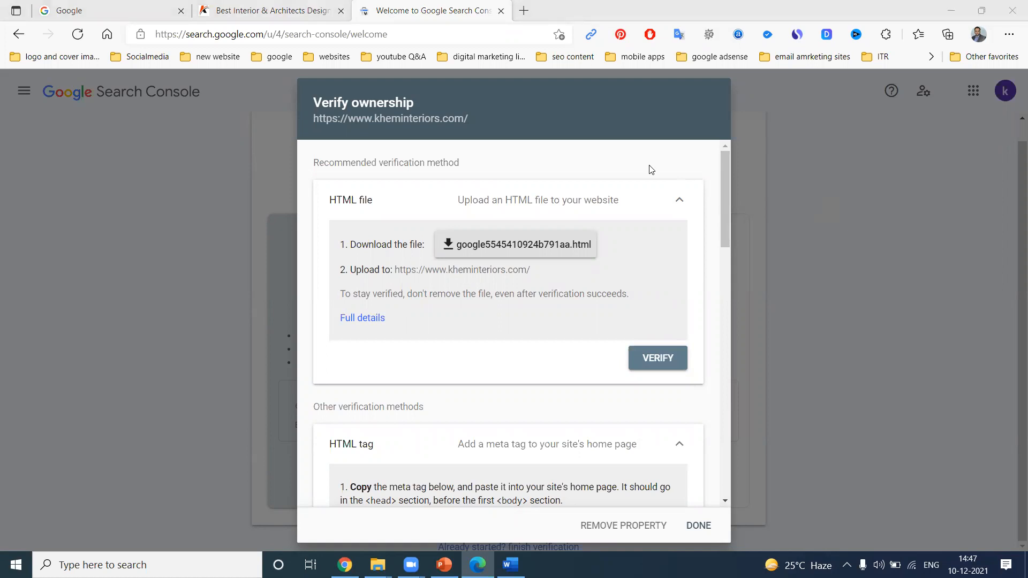
Switch to Chrome and open the File Manager in the site's cPanel
{"action": "key", "text": "alt+Tab"}
{"action": "scroll", "coordinate": [298, 269], "scroll_direction": "down", "scroll_amount": 3}
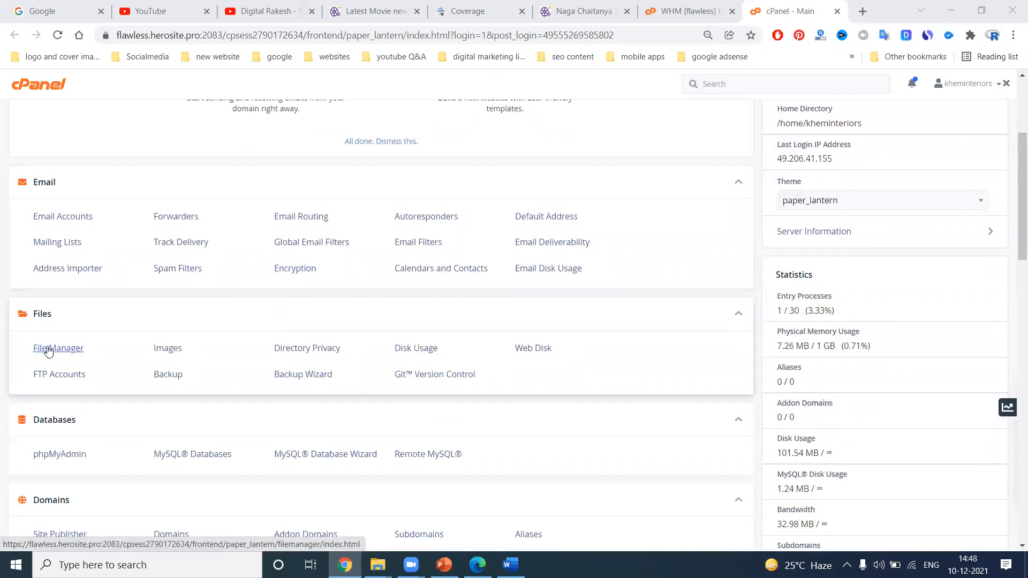
{"action": "left_click", "coordinate": [48, 349]}
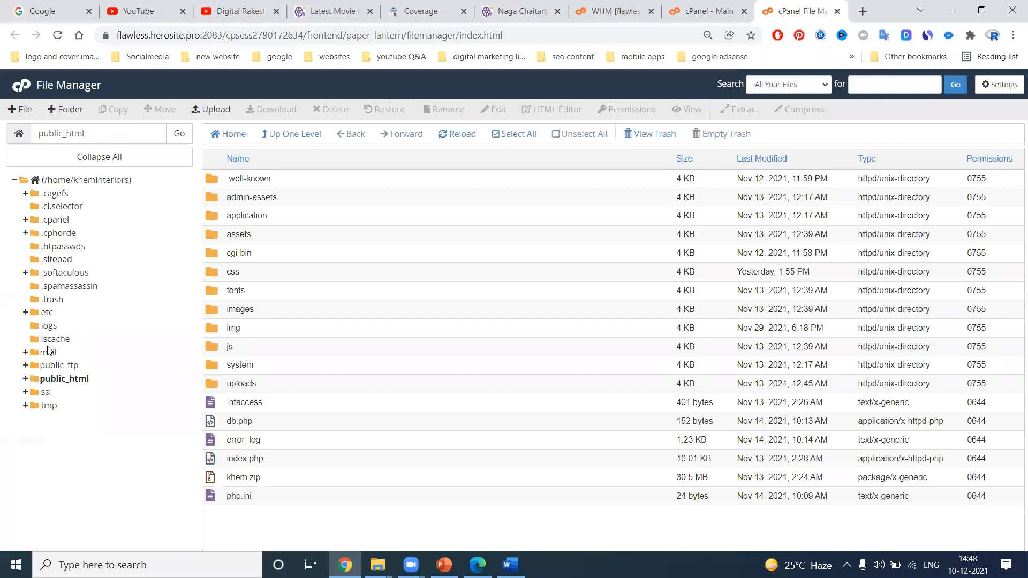
Navigate the File Manager to the site's public_html folder
{"action": "double_click", "coordinate": [294, 218]}
{"action": "left_click", "coordinate": [268, 383]}
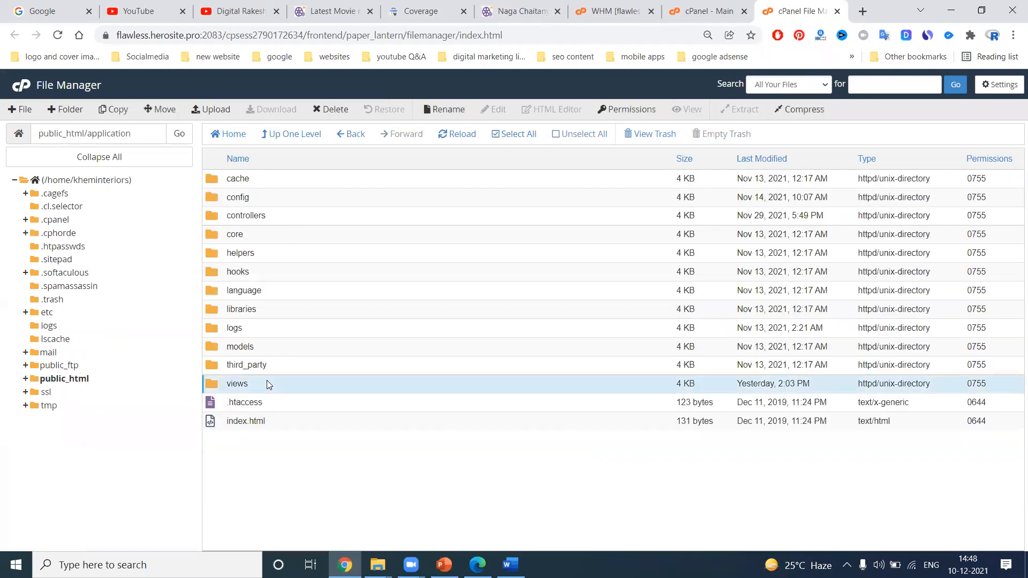
{"action": "double_click", "coordinate": [267, 383]}
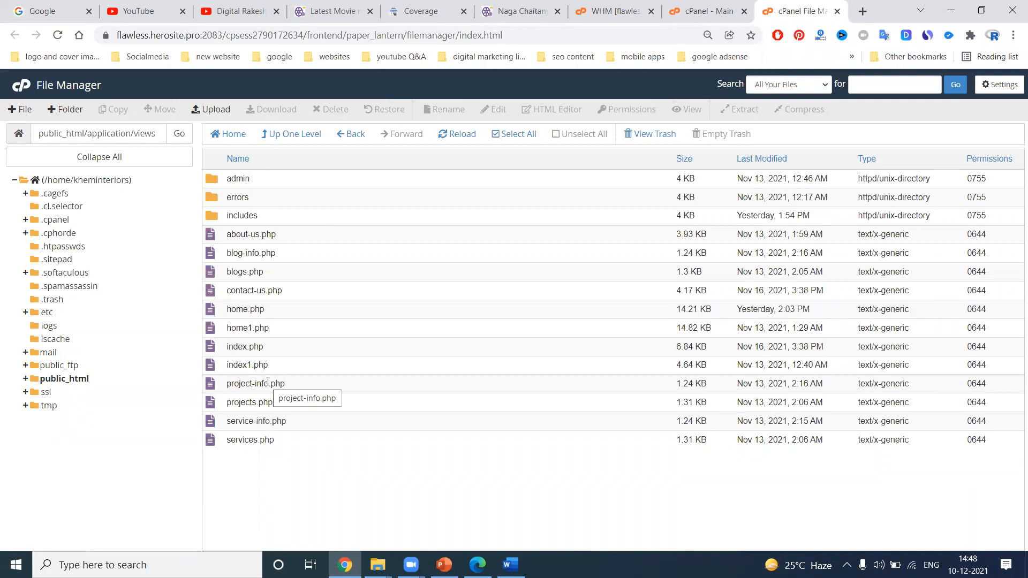
{"action": "left_click", "coordinate": [291, 134]}
{"action": "left_click", "coordinate": [292, 135]}
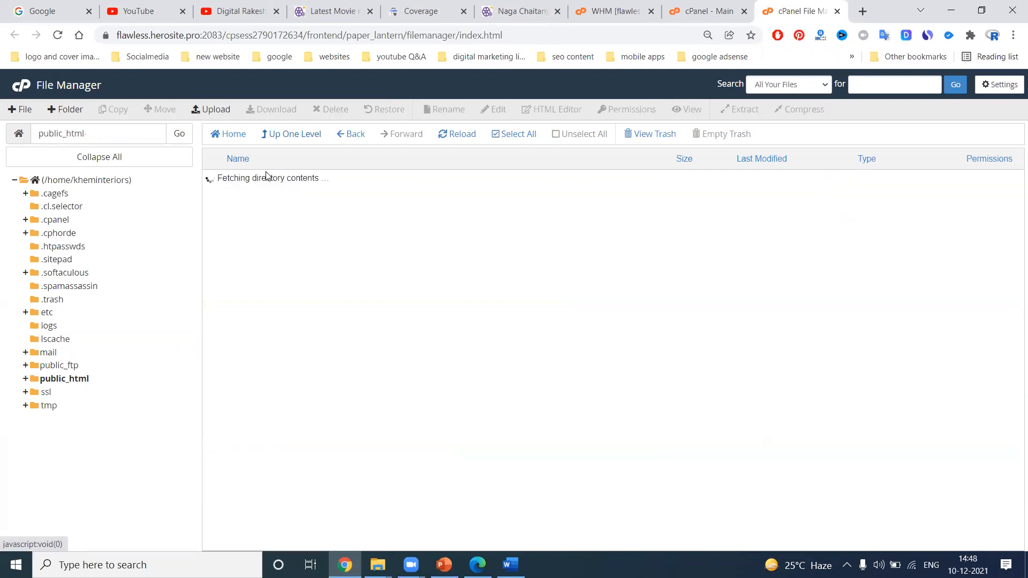
{"action": "left_click", "coordinate": [292, 134]}
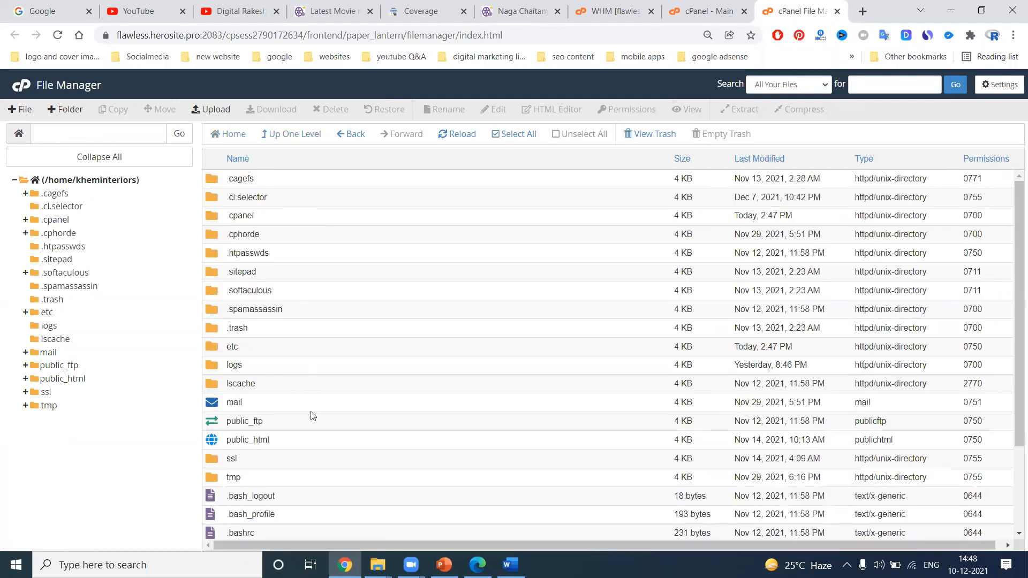
{"action": "left_click", "coordinate": [291, 441]}
{"action": "double_click", "coordinate": [291, 439]}
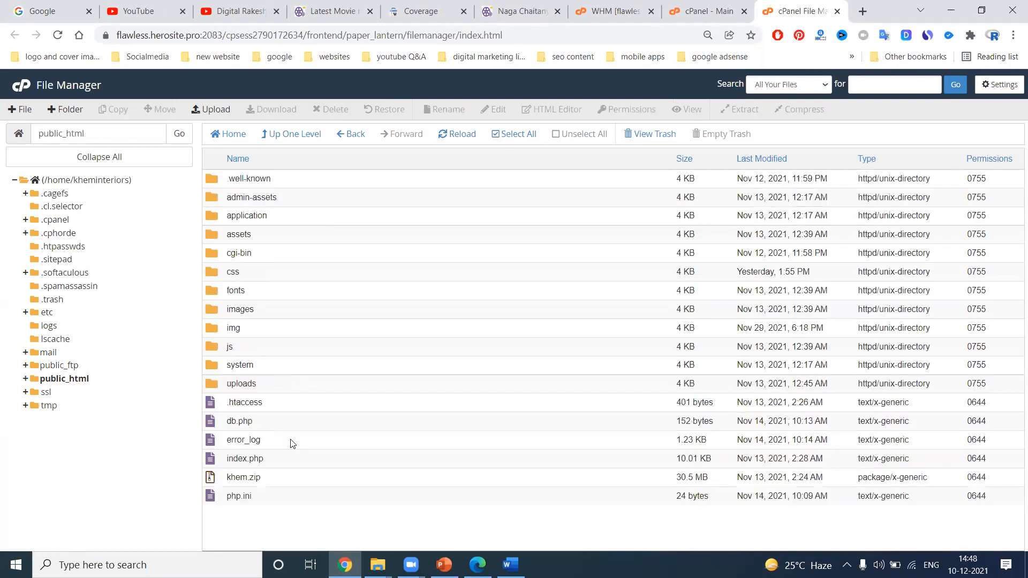
{"action": "left_click", "coordinate": [219, 109]}
{"action": "left_click", "coordinate": [515, 280]}
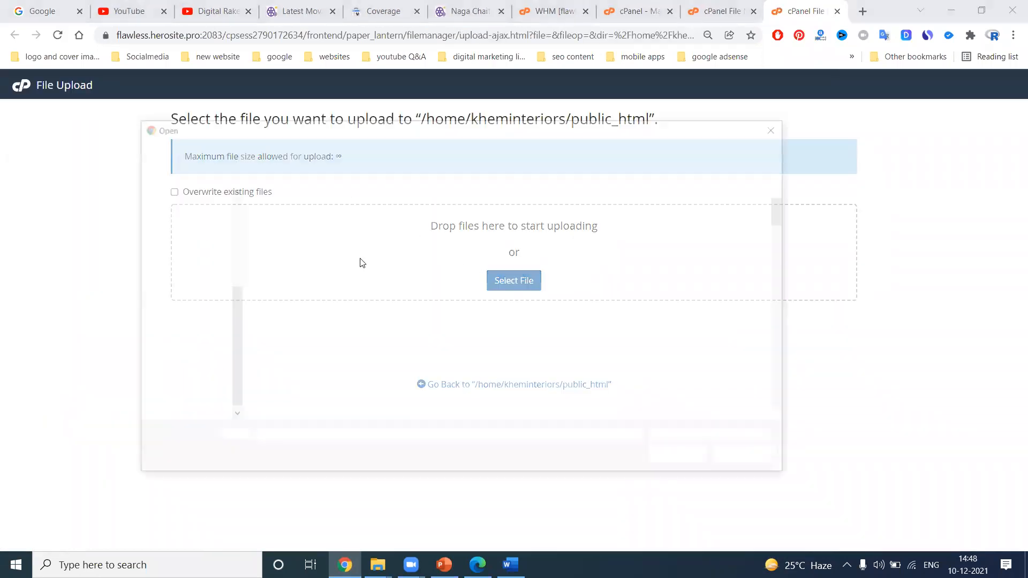
{"action": "left_click", "coordinate": [196, 262]}
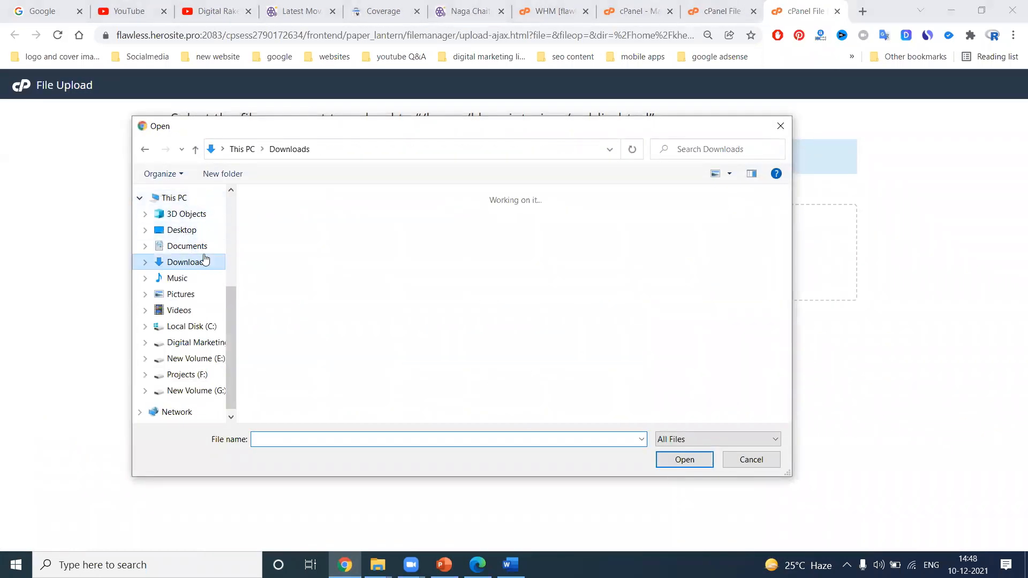
{"action": "scroll", "coordinate": [345, 287], "scroll_direction": "down", "scroll_amount": 15}
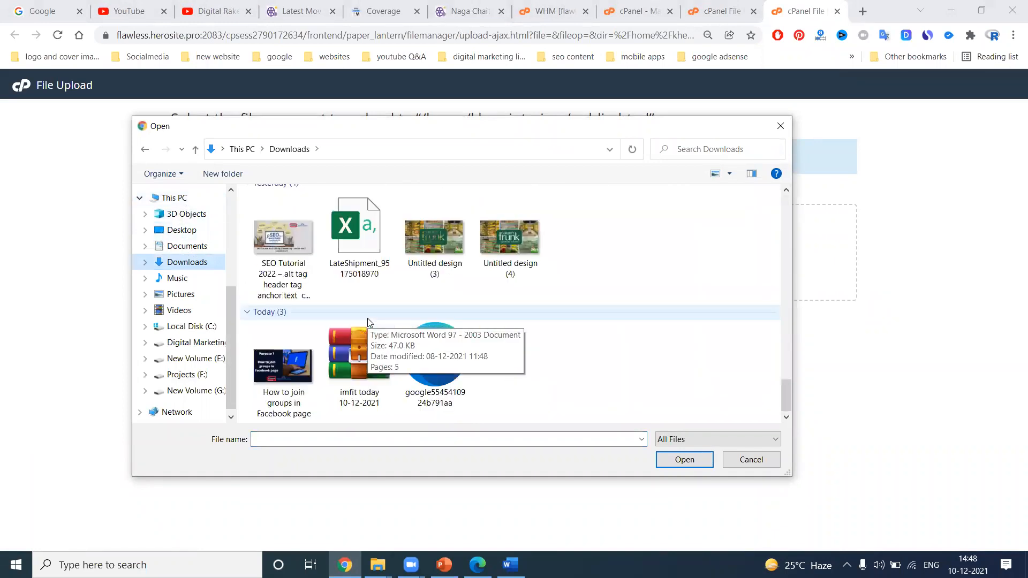
{"action": "double_click", "coordinate": [449, 389]}
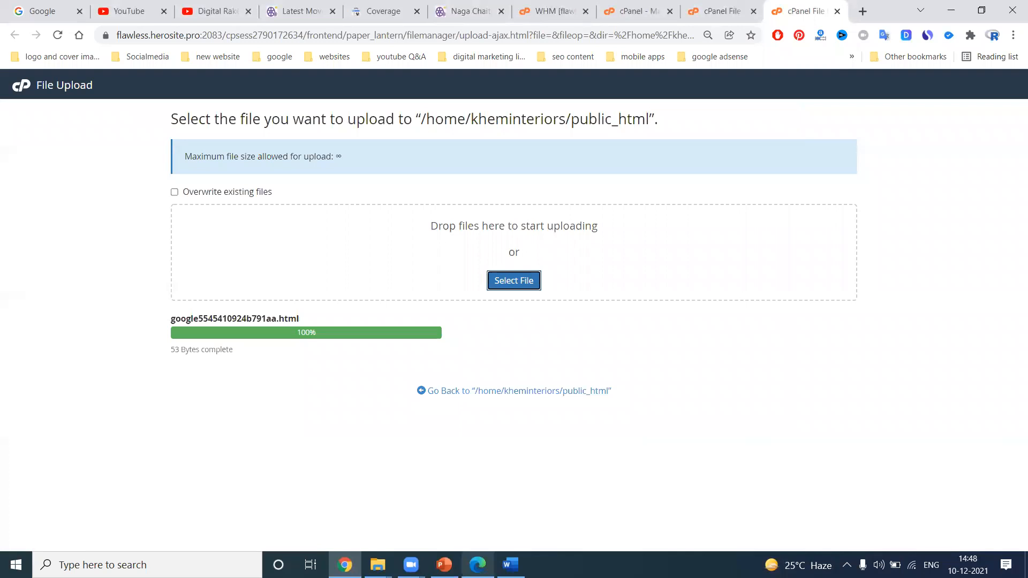
Return to Search Console, verify ownership with the HTML file method, and dismiss the welcome dialog
{"action": "mouse_move", "coordinate": [478, 565]}
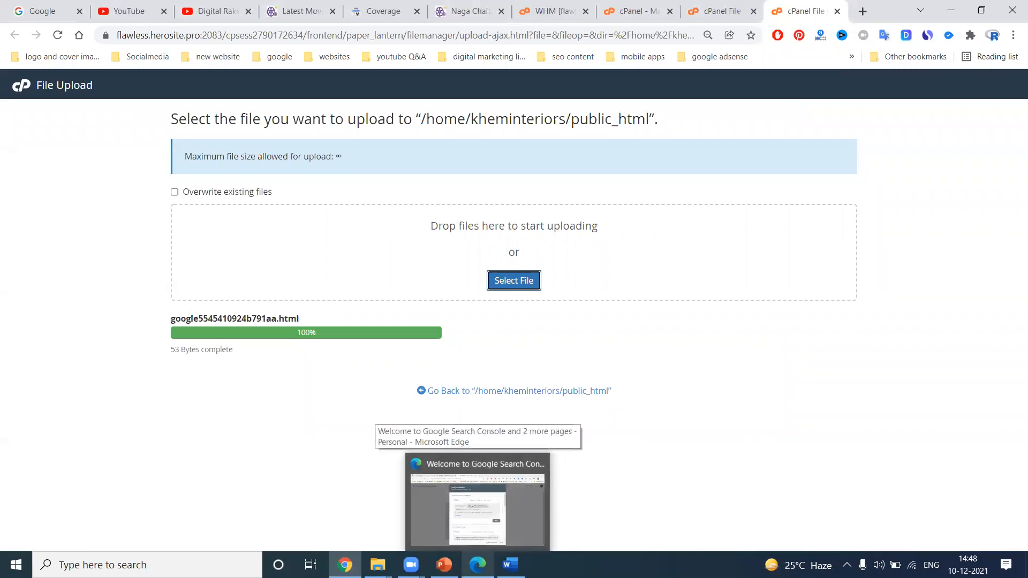
{"action": "left_click", "coordinate": [477, 509]}
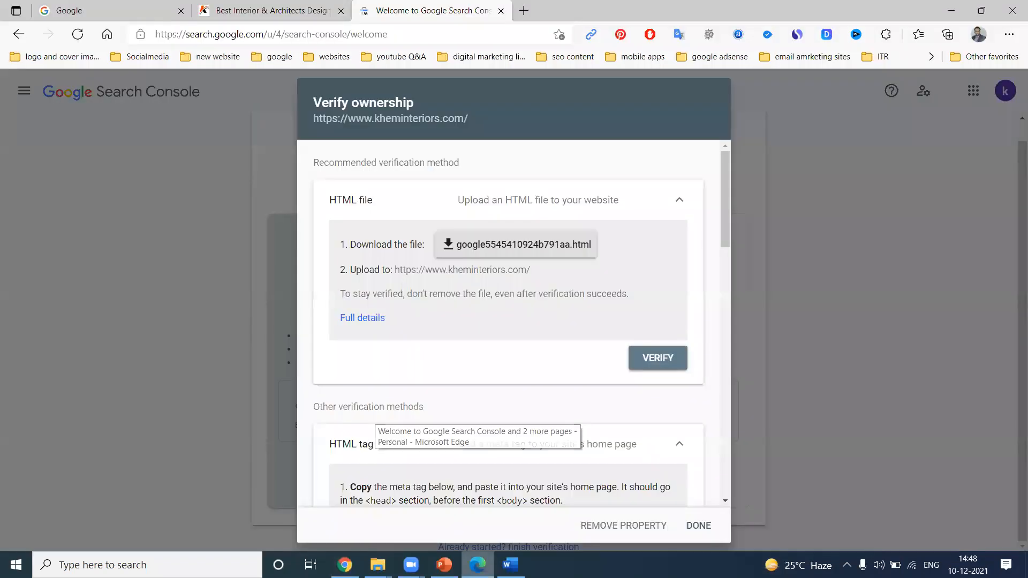
{"action": "left_click", "coordinate": [658, 358]}
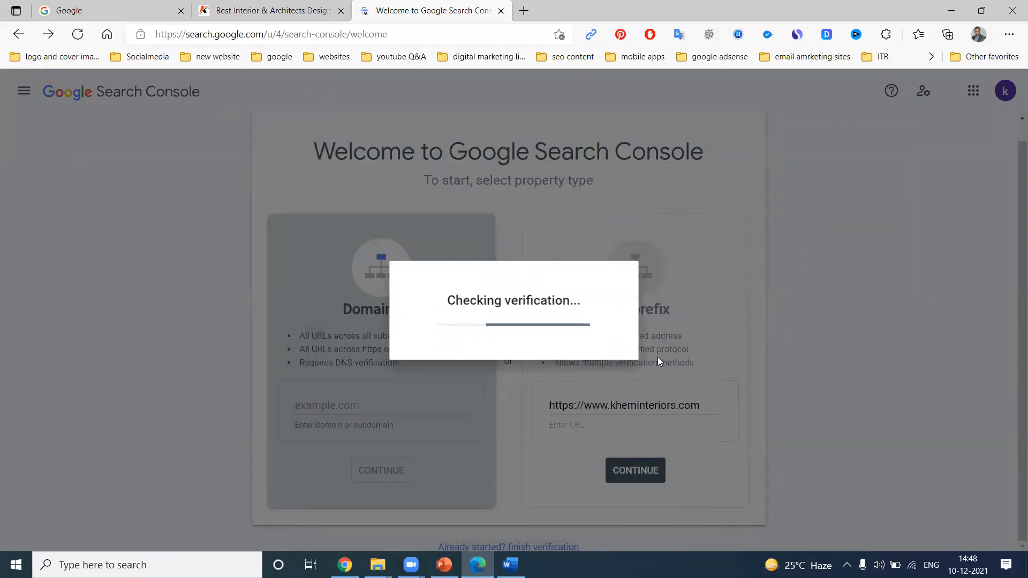
{"action": "left_click", "coordinate": [661, 386]}
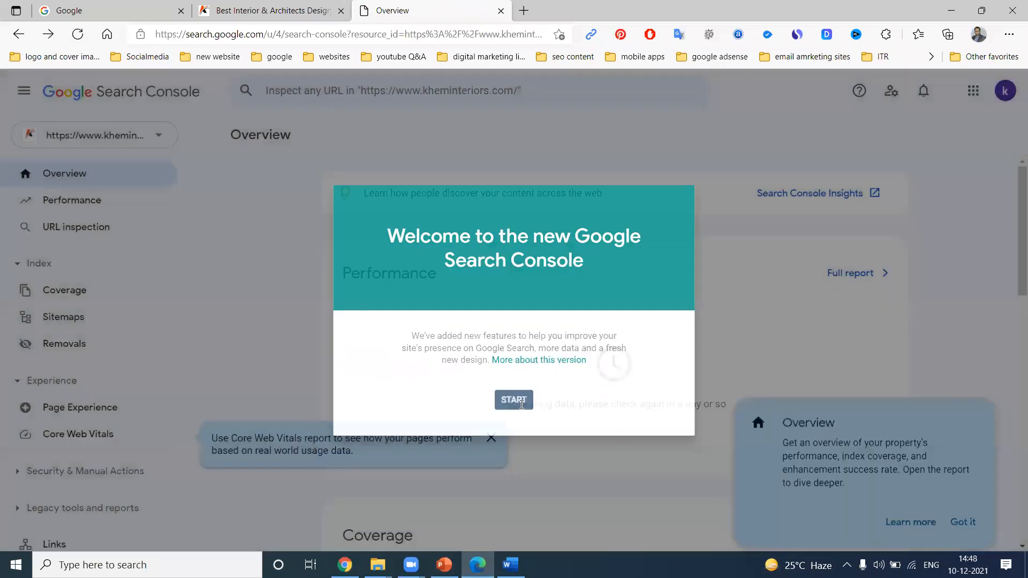
{"action": "left_click", "coordinate": [520, 409]}
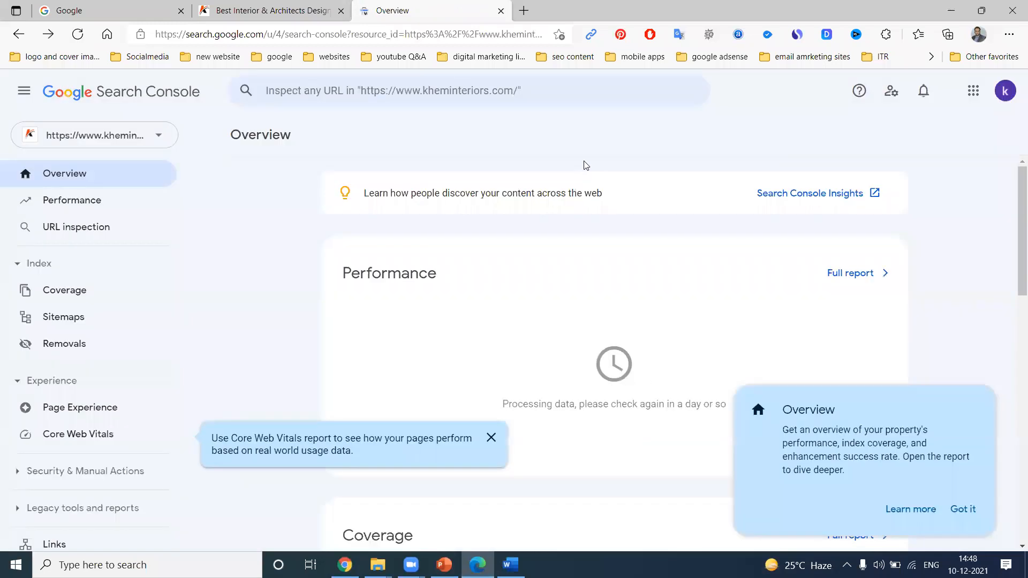
Open the property's Settings, go to Ownership verification, and review the additional verification methods
{"action": "scroll", "coordinate": [115, 388], "scroll_direction": "down", "scroll_amount": 3}
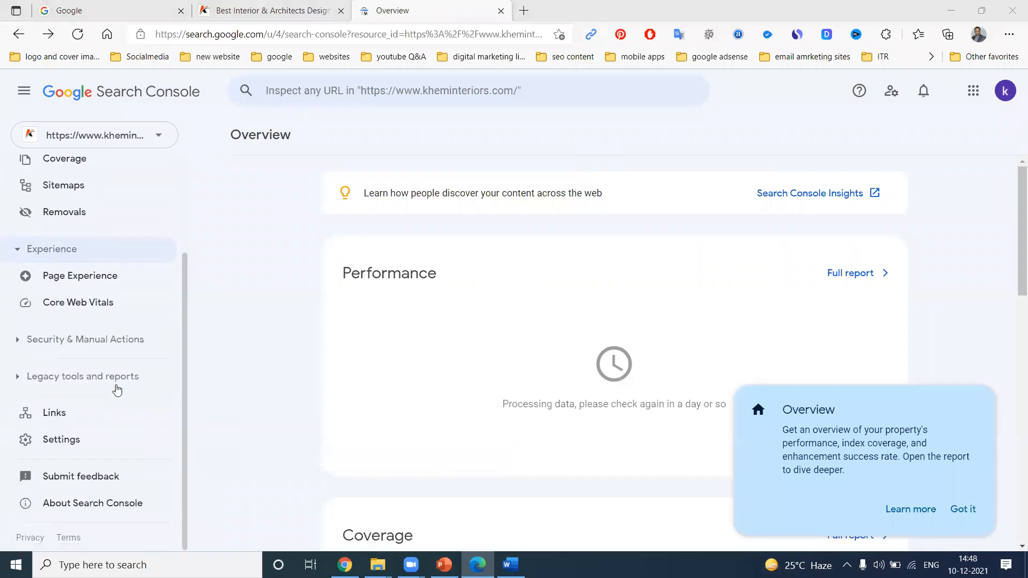
{"action": "left_click", "coordinate": [97, 444]}
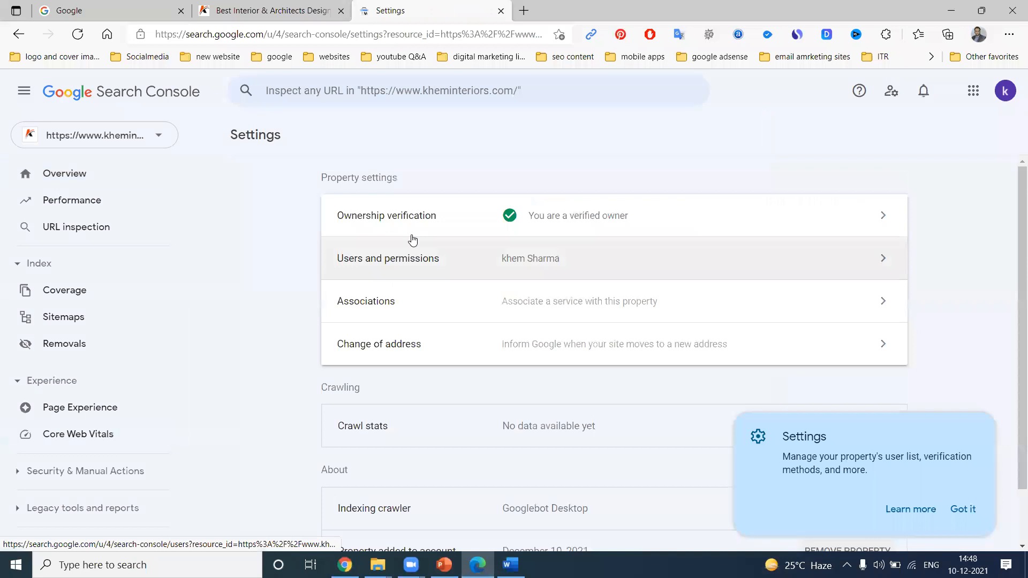
{"action": "left_click", "coordinate": [560, 212]}
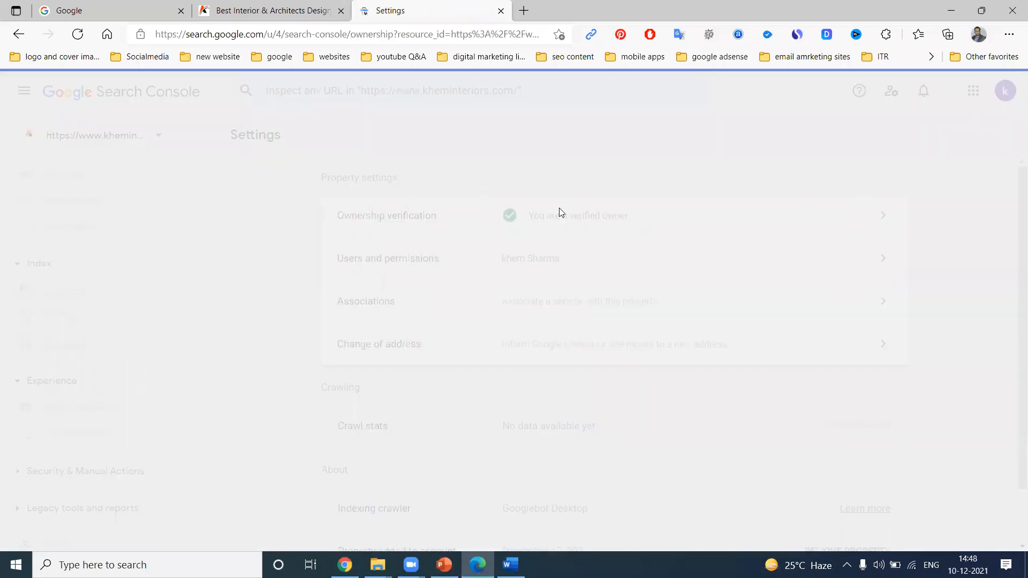
{"action": "scroll", "coordinate": [481, 273], "scroll_direction": "down", "scroll_amount": 1}
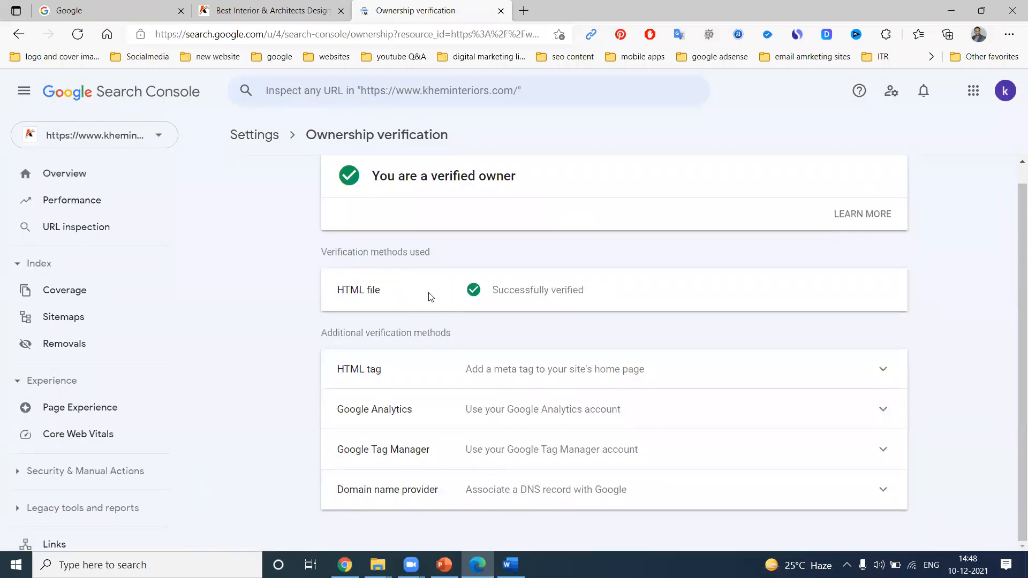
{"action": "left_click", "coordinate": [884, 371]}
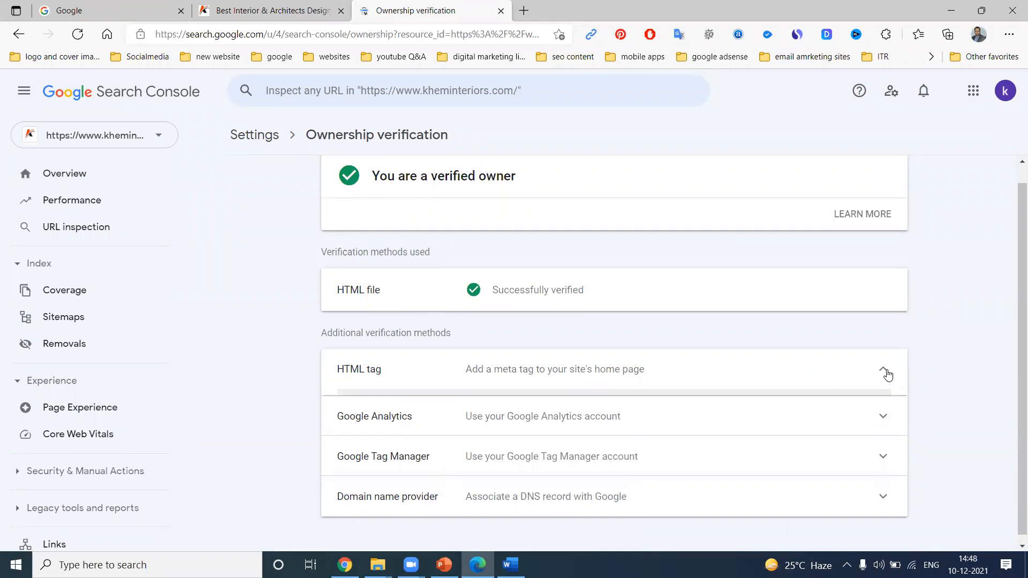
{"action": "scroll", "coordinate": [922, 354], "scroll_direction": "down", "scroll_amount": 4}
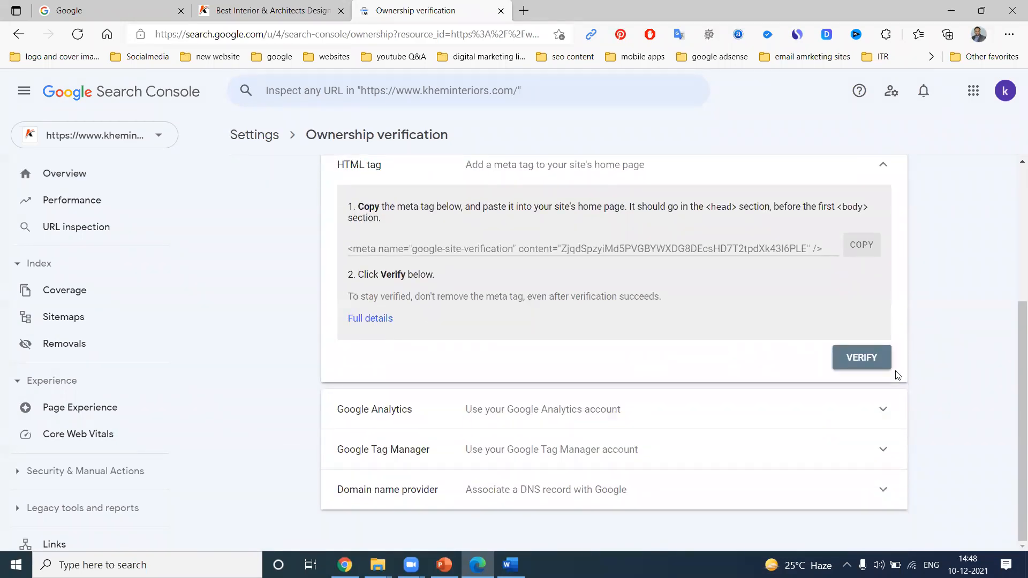
{"action": "left_click", "coordinate": [880, 488]}
{"action": "scroll", "coordinate": [951, 419], "scroll_direction": "down", "scroll_amount": 3}
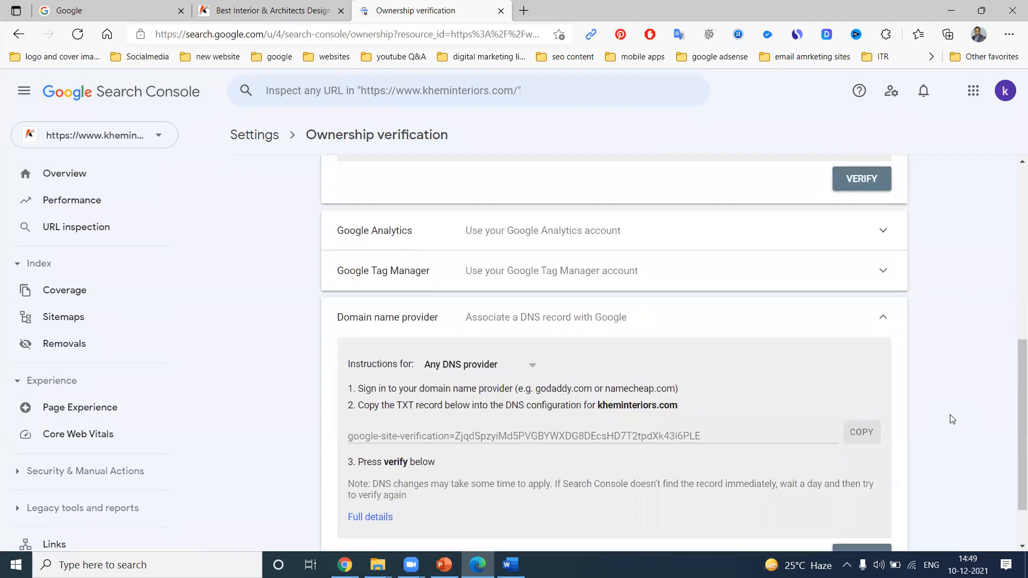
{"action": "left_click", "coordinate": [888, 275]}
{"action": "left_click", "coordinate": [876, 245]}
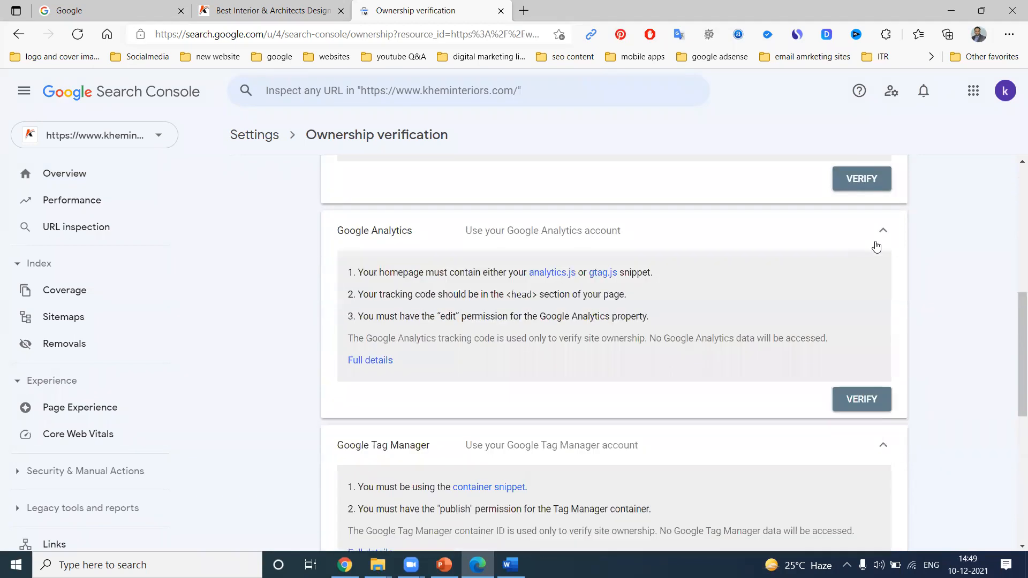
{"action": "scroll", "coordinate": [943, 406], "scroll_direction": "up", "scroll_amount": 7}
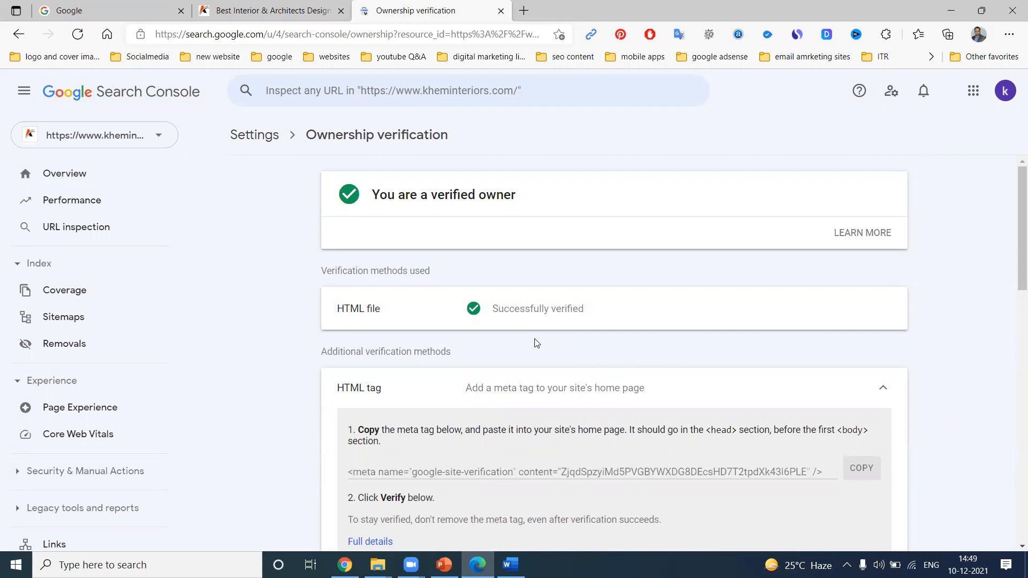
Open the Performance report and then the Coverage report for the new kheminteriors.com property
{"action": "left_click", "coordinate": [83, 197]}
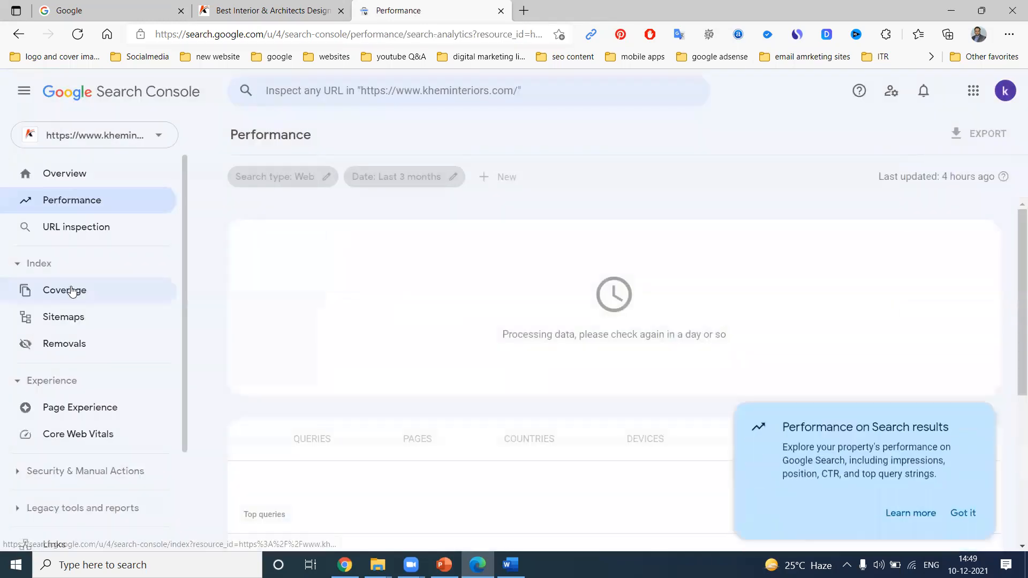
{"action": "left_click", "coordinate": [71, 289]}
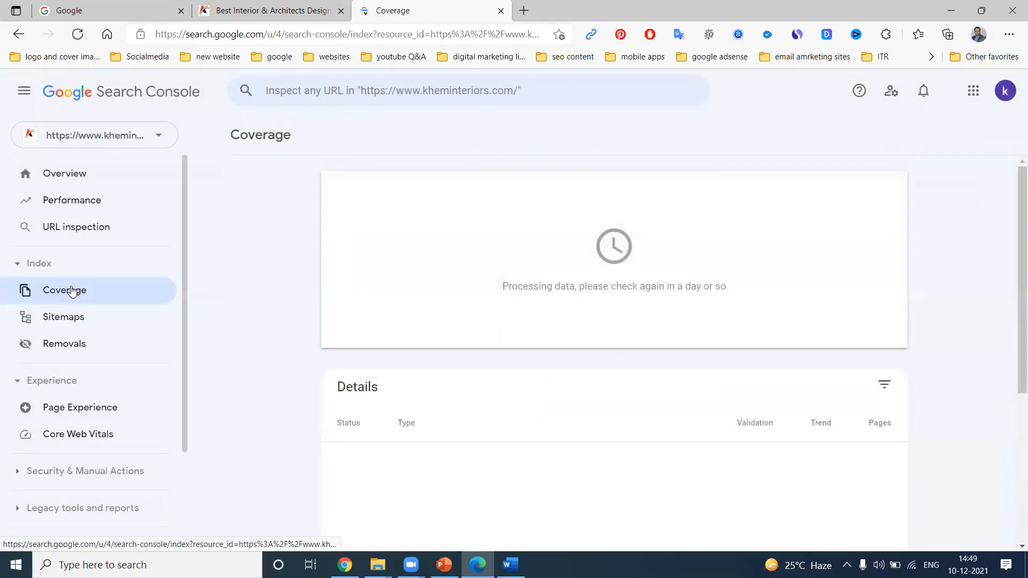
Glance at the kheminteriors.com Overview, then switch browsers to view the tollycinenews.com Coverage and Sitemaps reports
{"action": "left_click", "coordinate": [80, 170]}
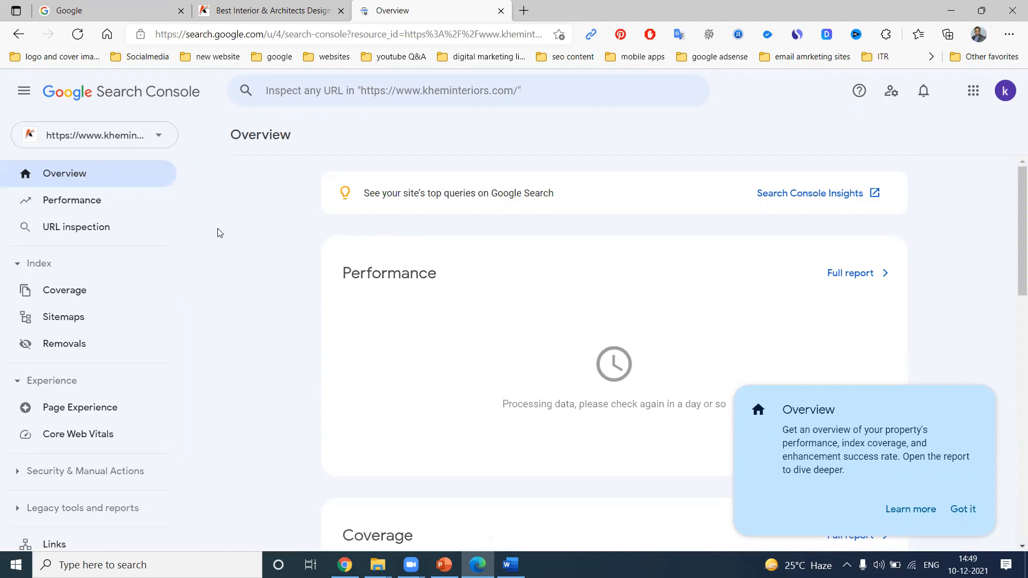
{"action": "left_click", "coordinate": [344, 565]}
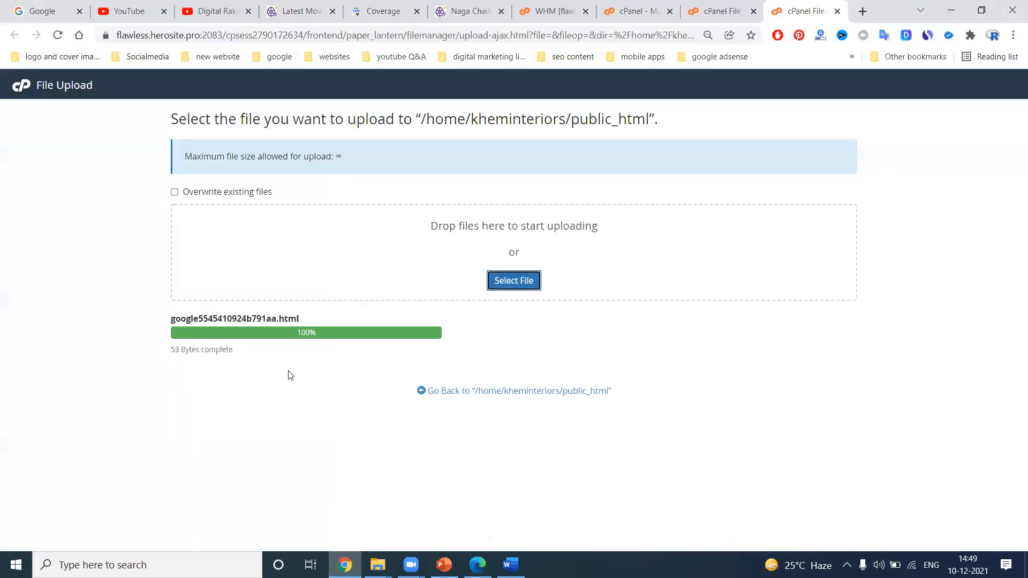
{"action": "left_click", "coordinate": [384, 11]}
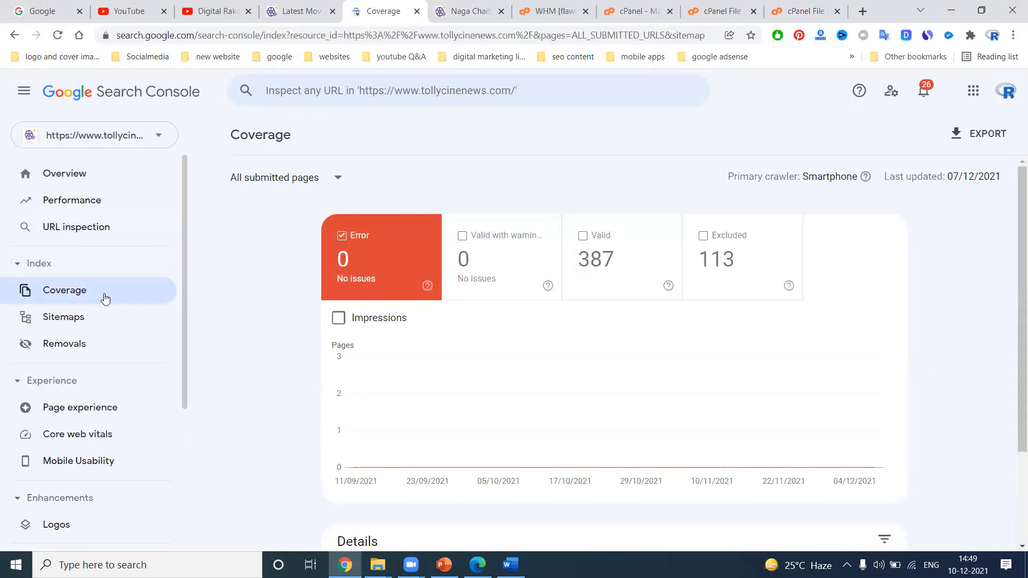
{"action": "left_click", "coordinate": [83, 318]}
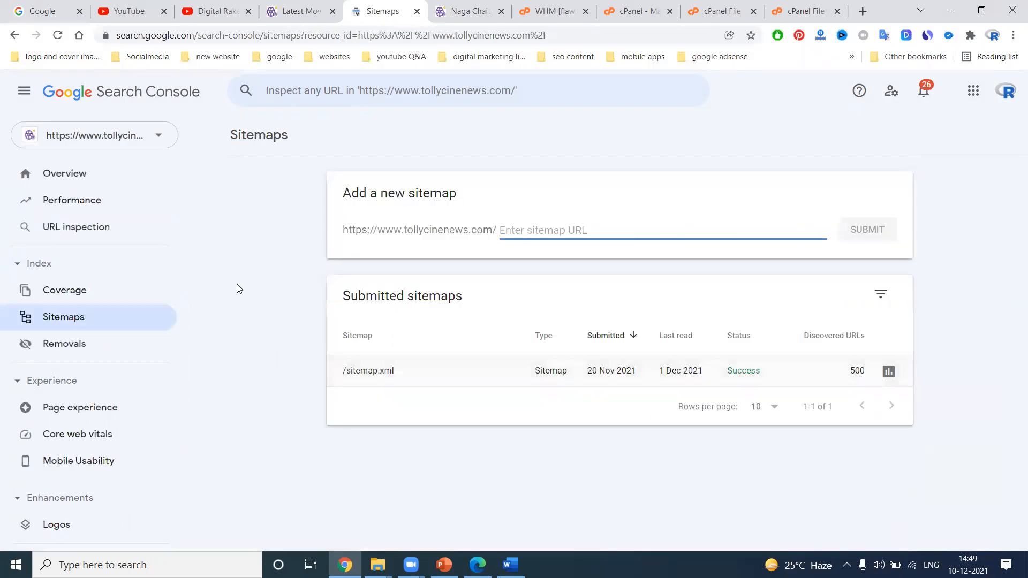
{"action": "left_click", "coordinate": [101, 286]}
Filter the Coverage report to All submitted pages, show only the Excluded category, and review the details table
{"action": "left_click", "coordinate": [268, 179]}
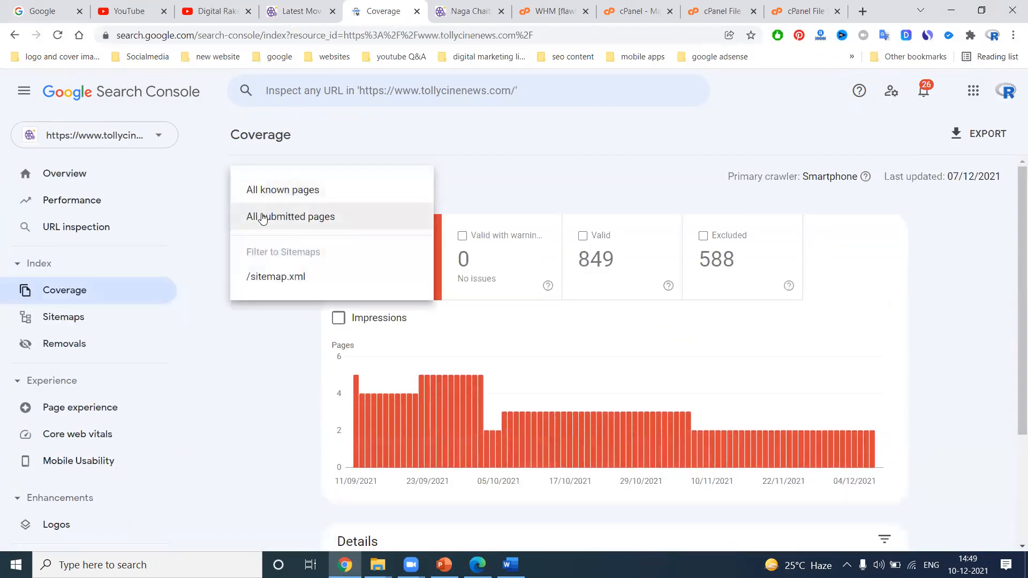
{"action": "left_click", "coordinate": [262, 217]}
{"action": "left_click", "coordinate": [593, 273]}
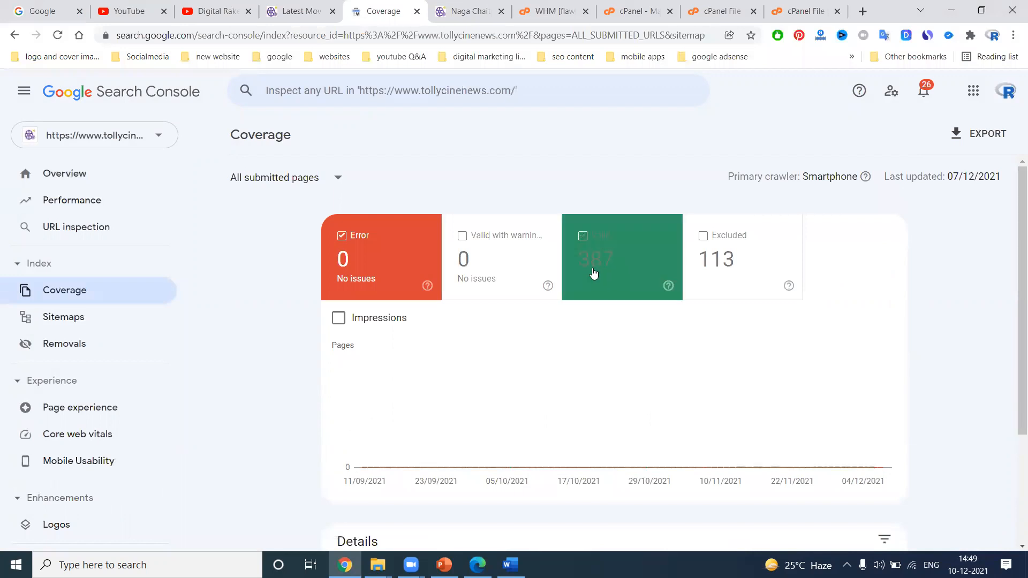
{"action": "left_click", "coordinate": [718, 259]}
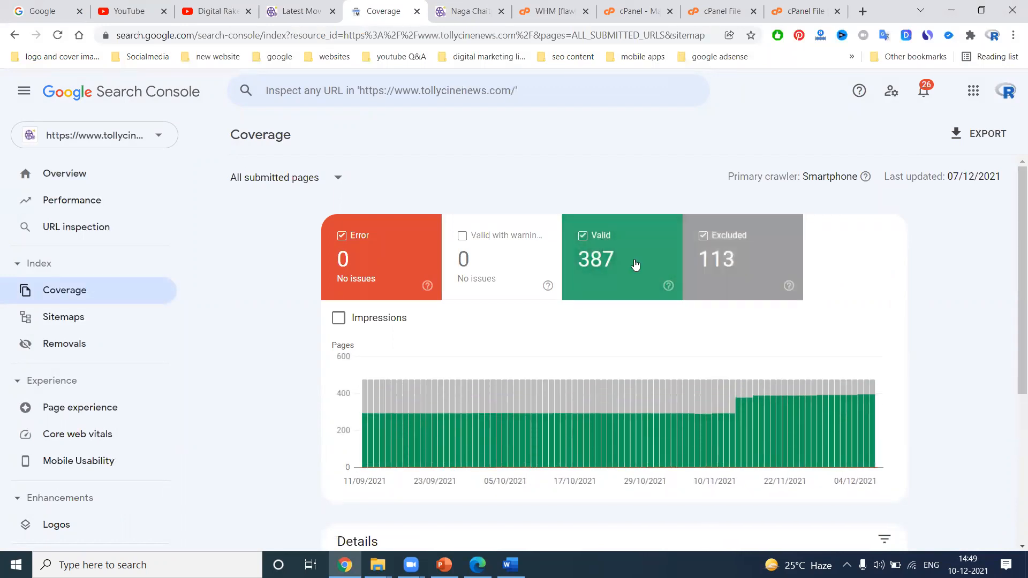
{"action": "left_click", "coordinate": [635, 265]}
{"action": "left_click", "coordinate": [385, 263]}
{"action": "scroll", "coordinate": [478, 282], "scroll_direction": "down", "scroll_amount": 2}
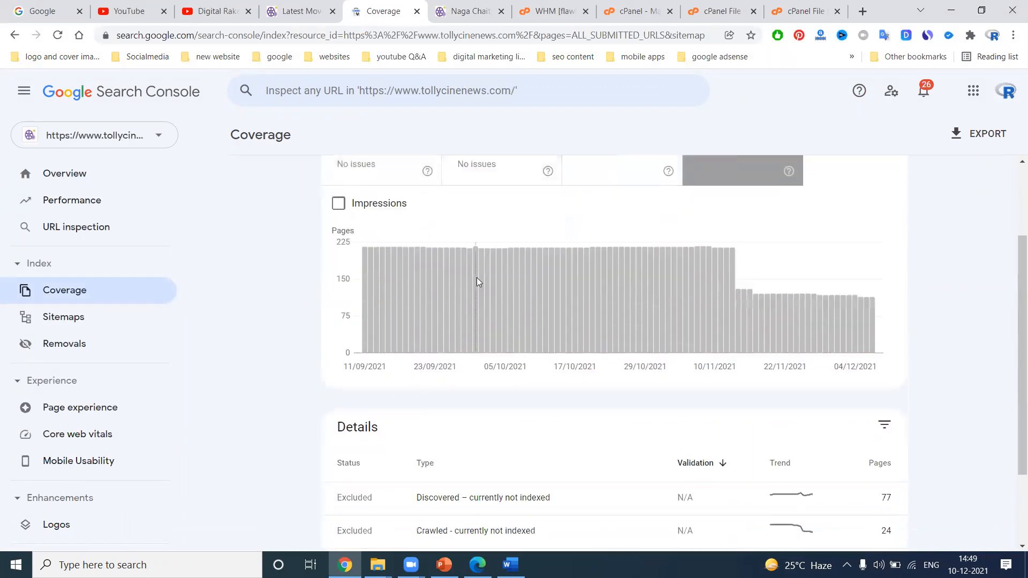
{"action": "scroll", "coordinate": [478, 282], "scroll_direction": "down", "scroll_amount": 2}
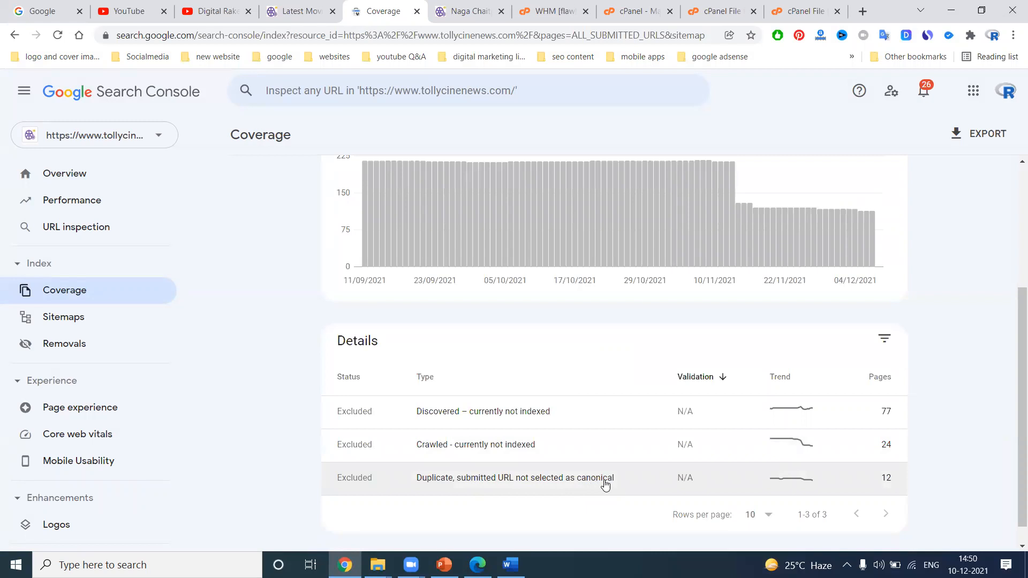
Open the 'Duplicate, submitted URL not selected as canonical' issue, check its first example page, and request indexing through URL inspection
{"action": "left_click", "coordinate": [616, 482]}
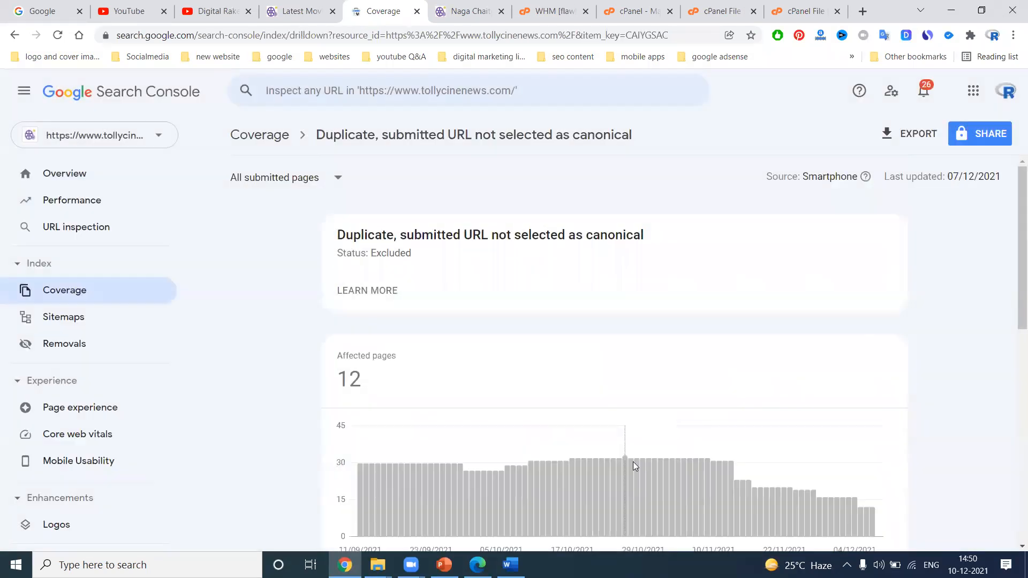
{"action": "scroll", "coordinate": [637, 445], "scroll_direction": "down", "scroll_amount": 6}
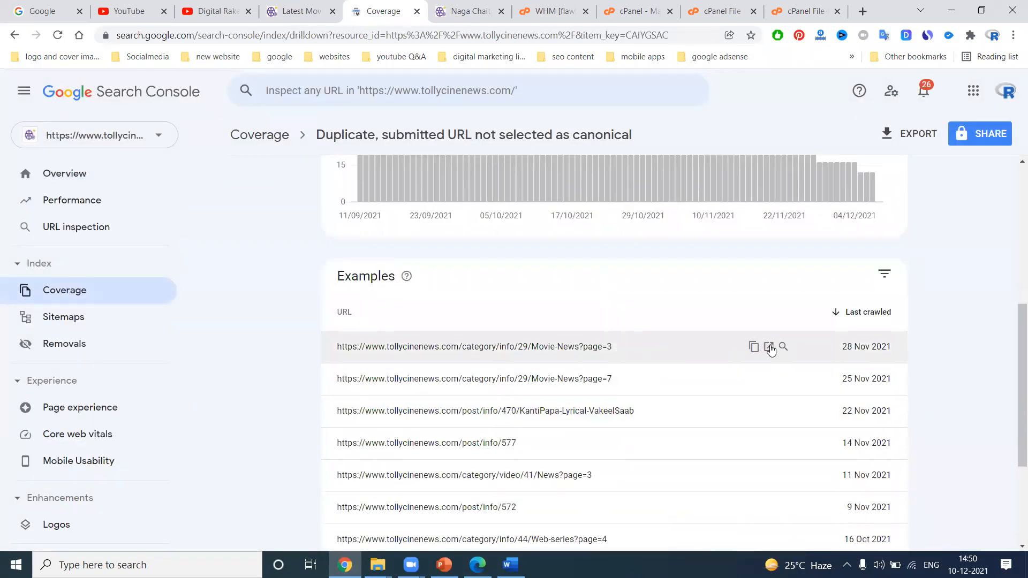
{"action": "left_click", "coordinate": [769, 347]}
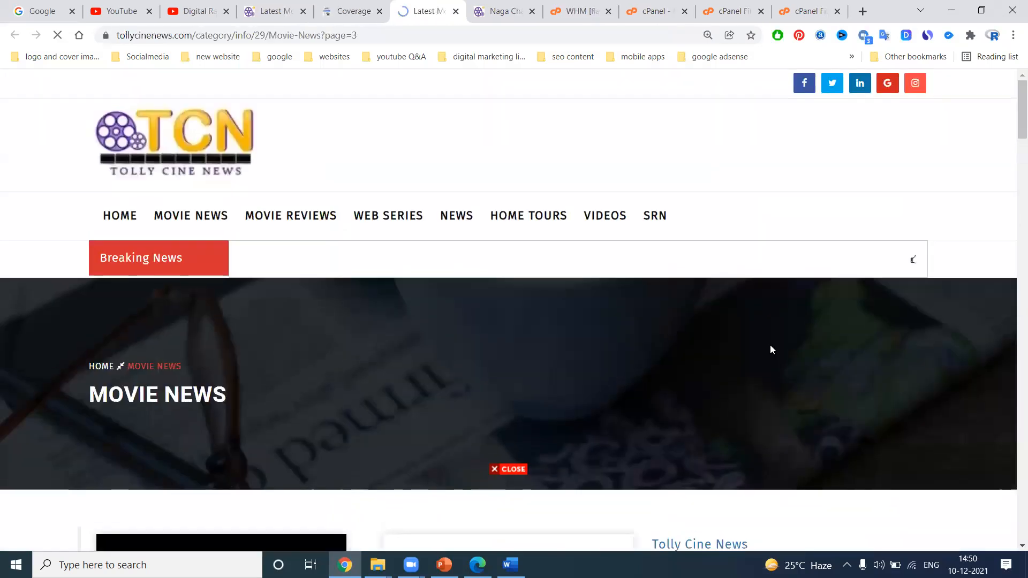
{"action": "scroll", "coordinate": [336, 297], "scroll_direction": "down", "scroll_amount": 5}
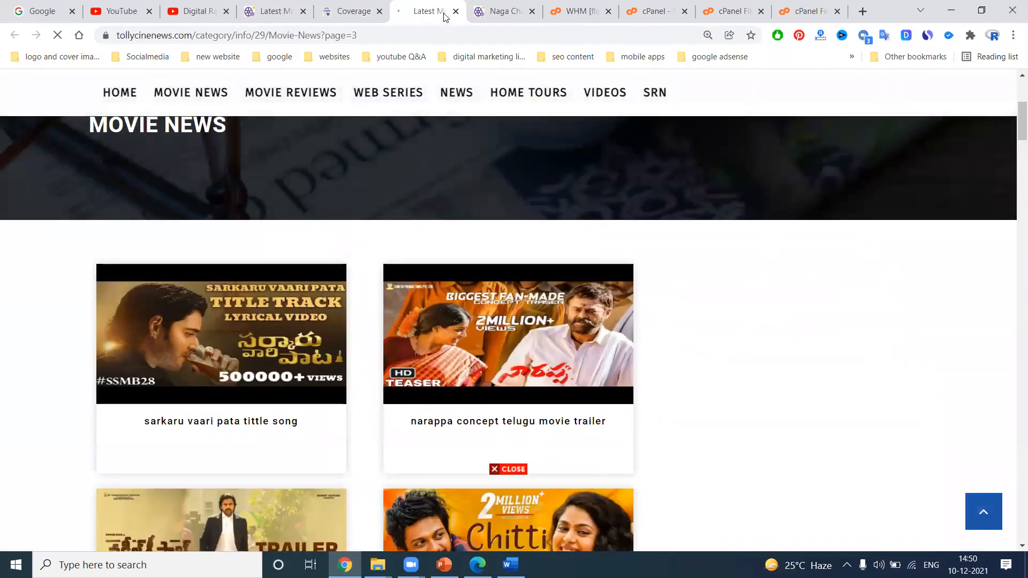
{"action": "left_click", "coordinate": [455, 11]}
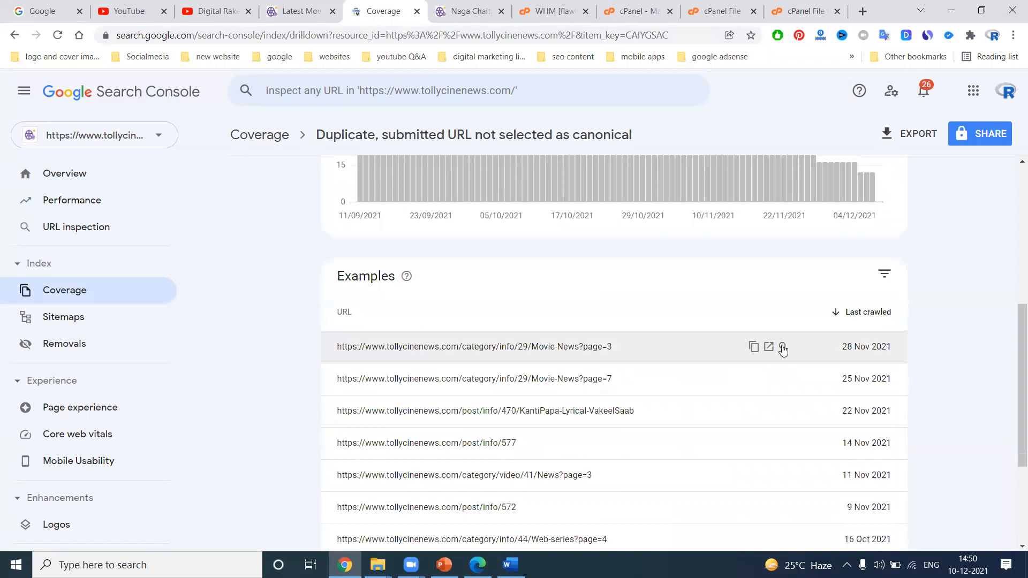
{"action": "left_click", "coordinate": [781, 347]}
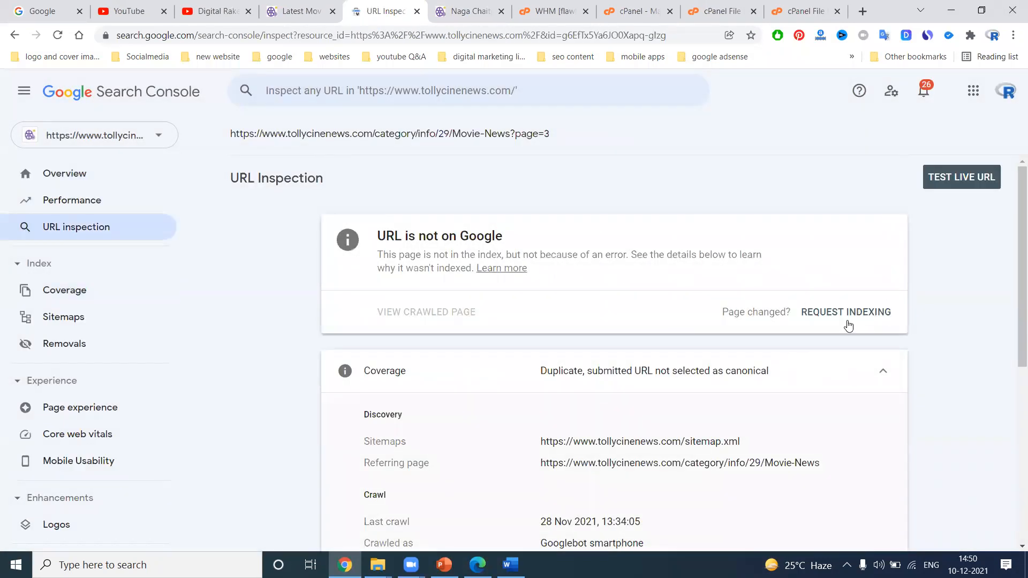
{"action": "left_click", "coordinate": [847, 320]}
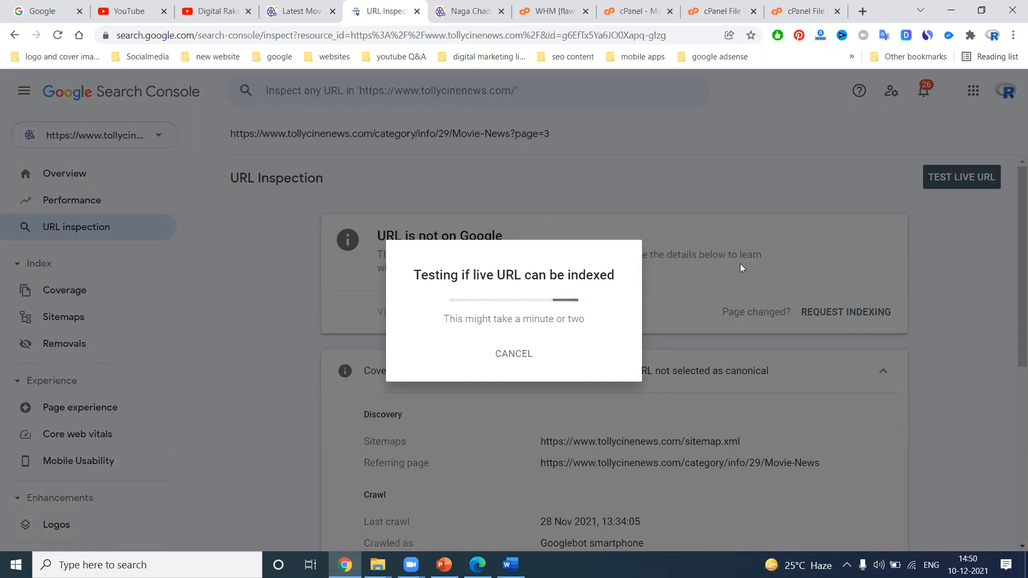
Return to the kheminteriors.com property and open Users and permissions, then Manage property owners
{"action": "left_click", "coordinate": [477, 565]}
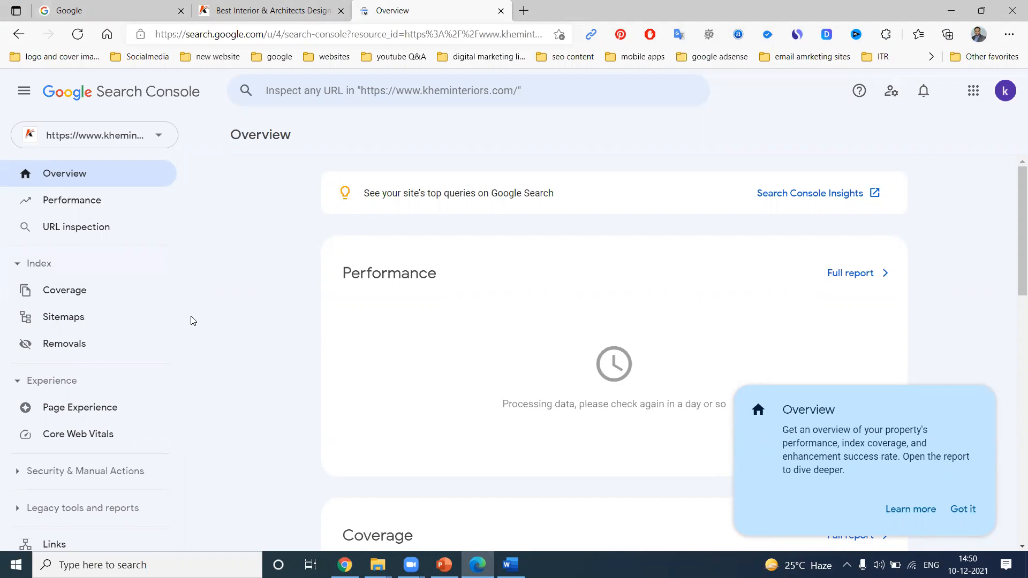
{"action": "scroll", "coordinate": [193, 322], "scroll_direction": "down", "scroll_amount": 3}
{"action": "scroll", "coordinate": [92, 358], "scroll_direction": "down", "scroll_amount": 3}
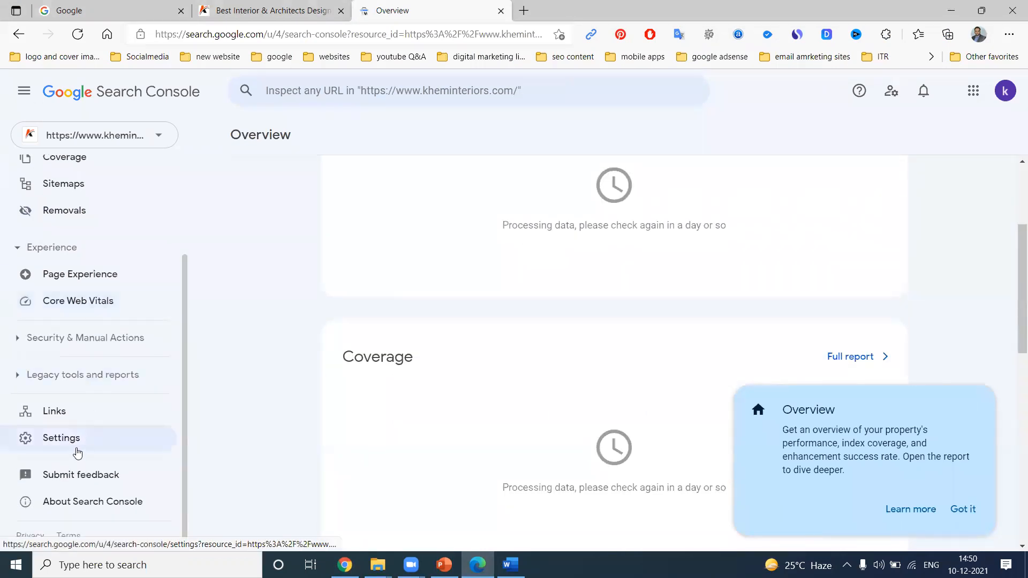
{"action": "left_click", "coordinate": [80, 440]}
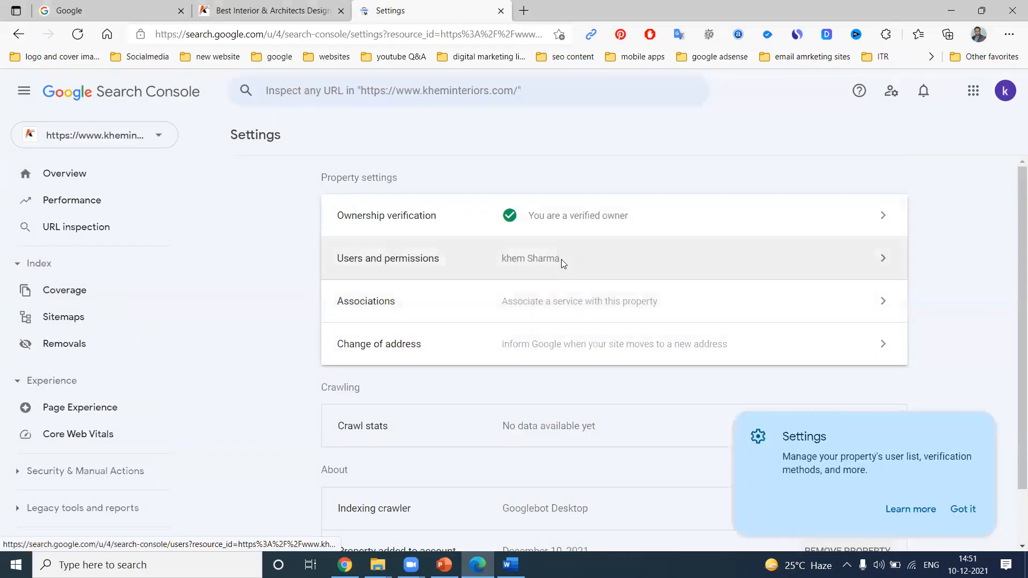
{"action": "left_click", "coordinate": [562, 259]}
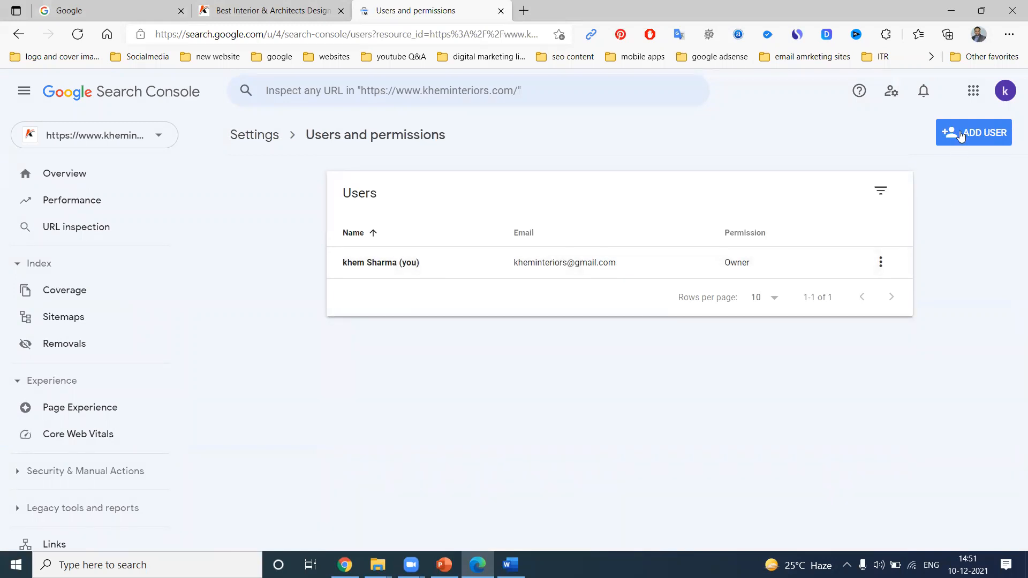
{"action": "left_click", "coordinate": [880, 262]}
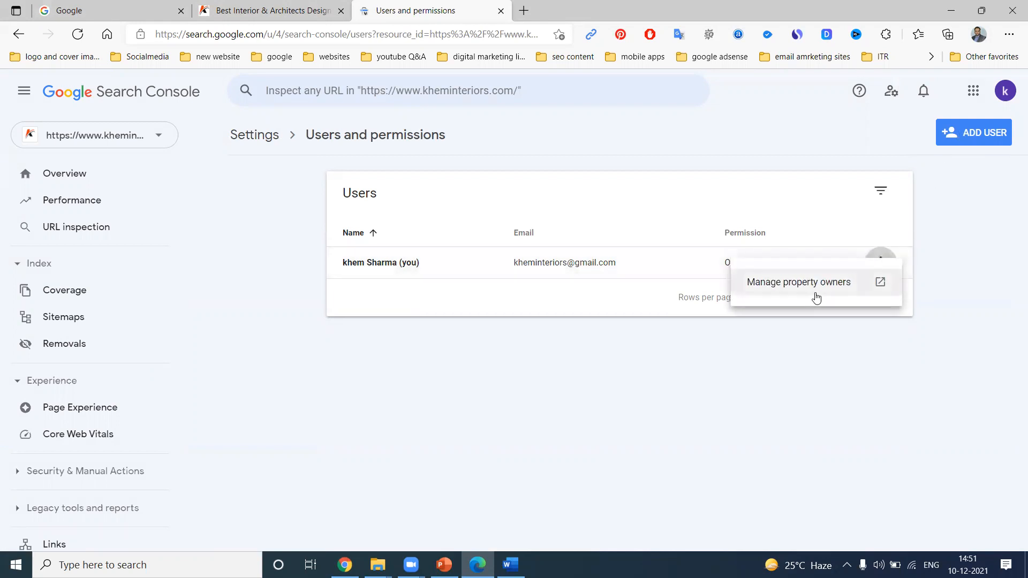
{"action": "left_click", "coordinate": [798, 282]}
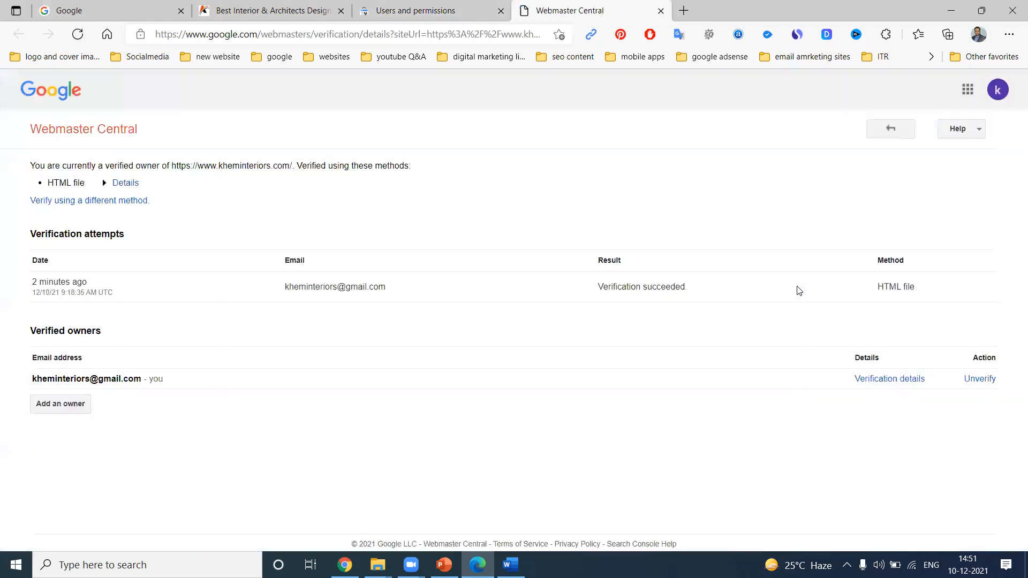
Add a new verified owner by entering the colleague's Gmail address and continuing
{"action": "left_click", "coordinate": [57, 406]}
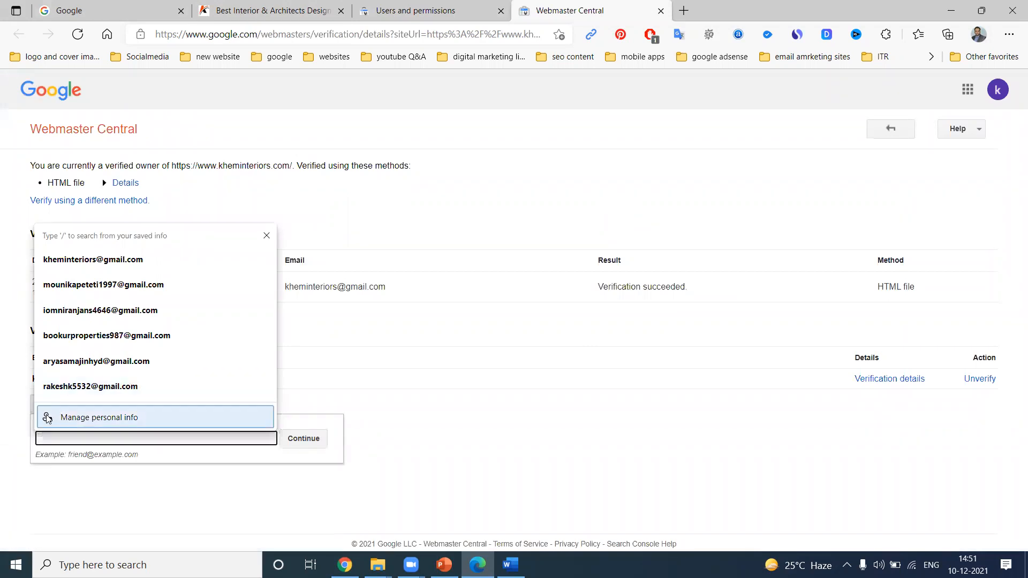
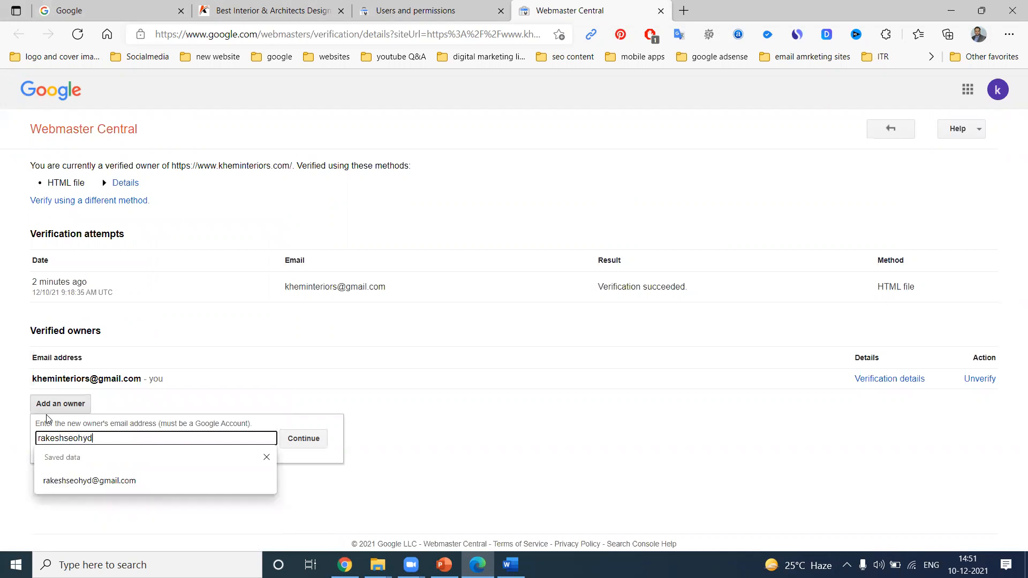
{"action": "left_click", "coordinate": [303, 442]}
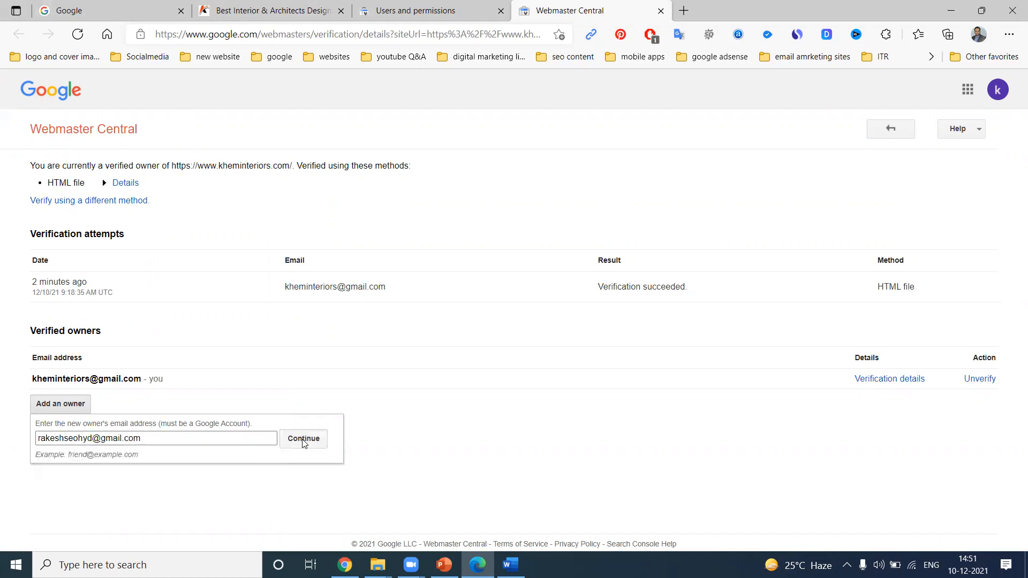
Switch between browsers to check the live URL indexing test and the updated verified owners list
{"action": "left_click", "coordinate": [344, 565]}
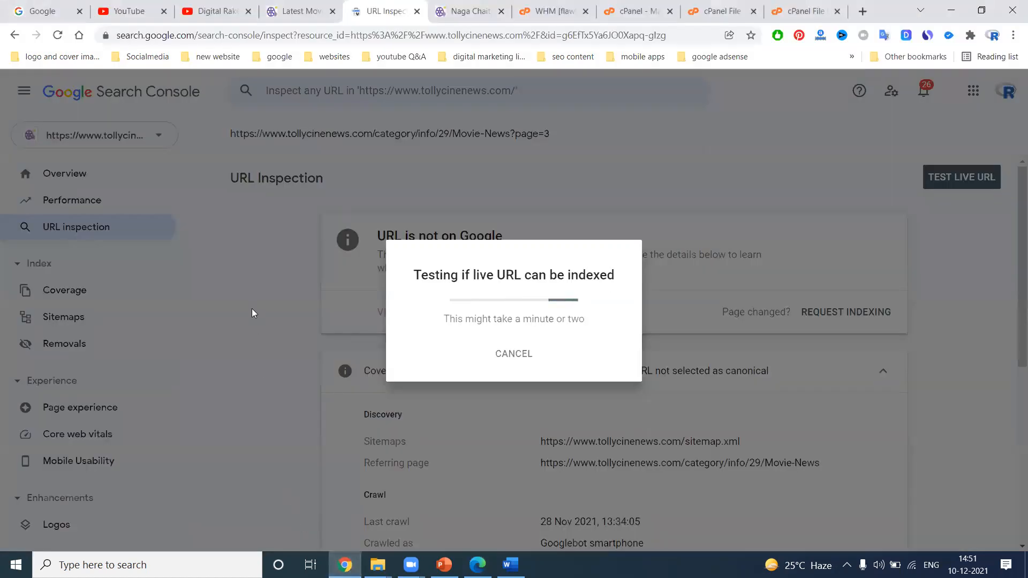
{"action": "mouse_move", "coordinate": [345, 564]}
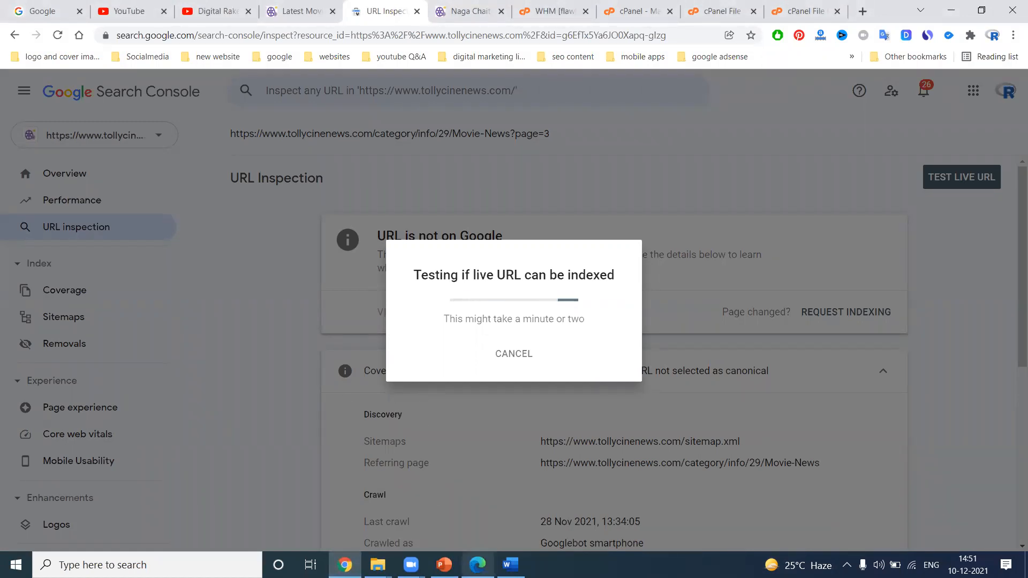
{"action": "left_click", "coordinate": [477, 564]}
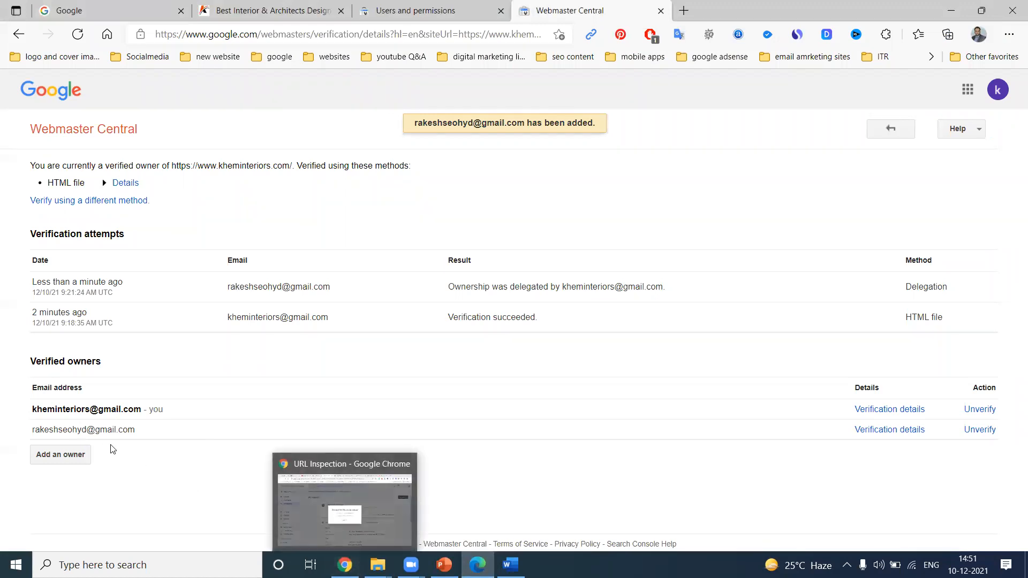
{"action": "left_click", "coordinate": [352, 548]}
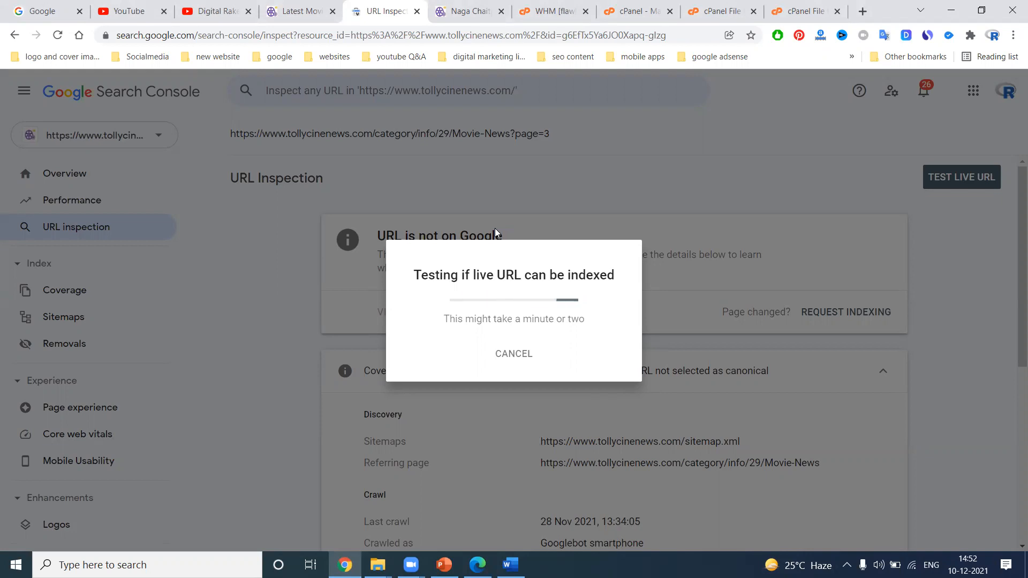
Open Search Console in a new tab and browse the property list
{"action": "left_click", "coordinate": [864, 11]}
{"action": "type", "text": "sea"}
{"action": "key", "text": "Return"}
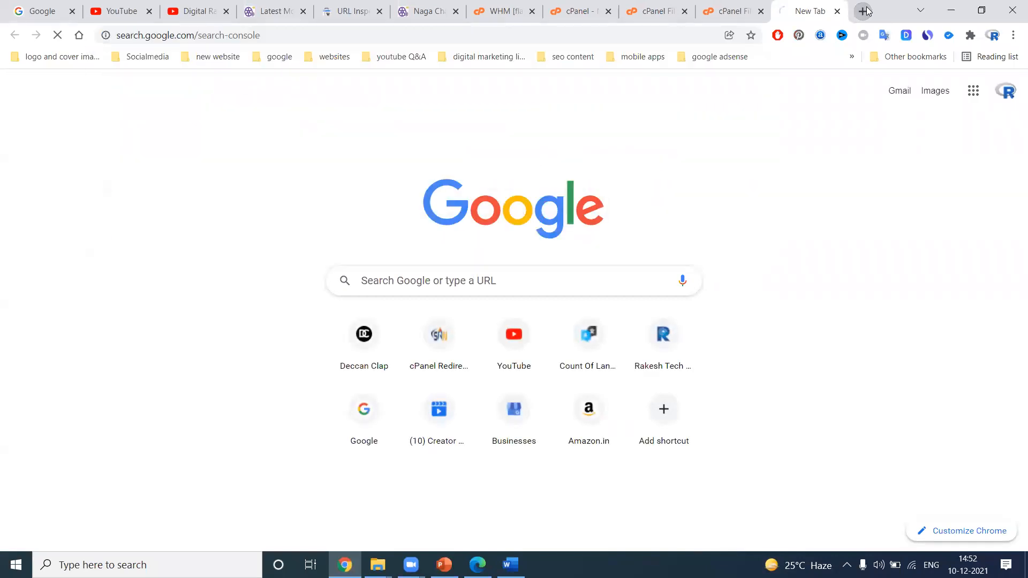
{"action": "left_click", "coordinate": [132, 135]}
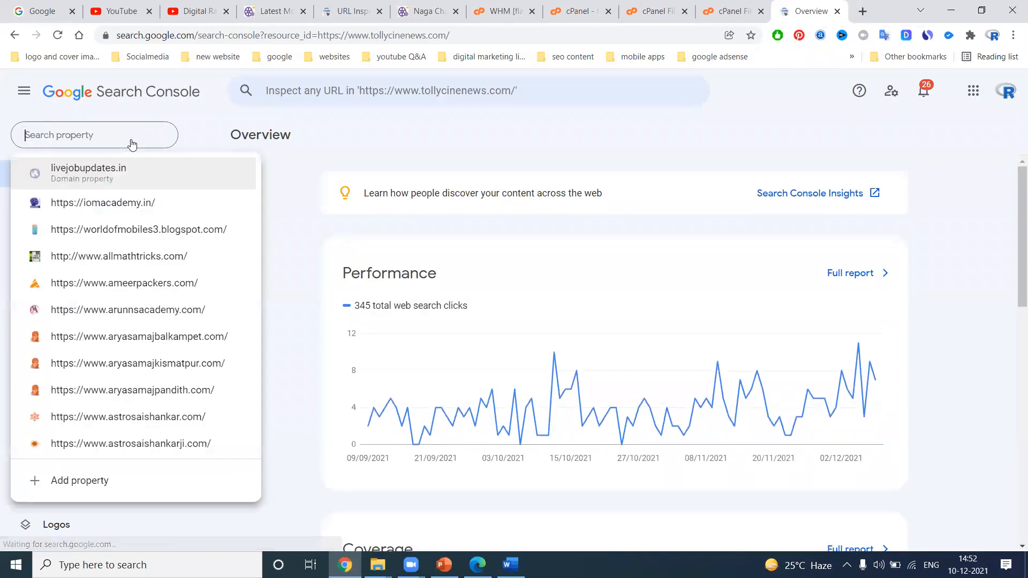
{"action": "scroll", "coordinate": [107, 279], "scroll_direction": "down", "scroll_amount": 9}
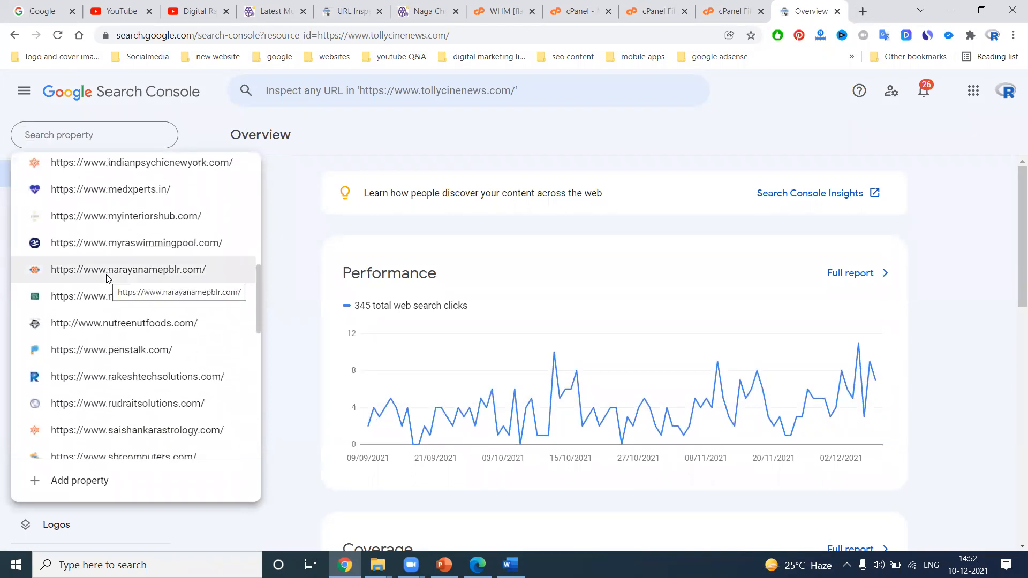
{"action": "scroll", "coordinate": [107, 278], "scroll_direction": "up", "scroll_amount": 2}
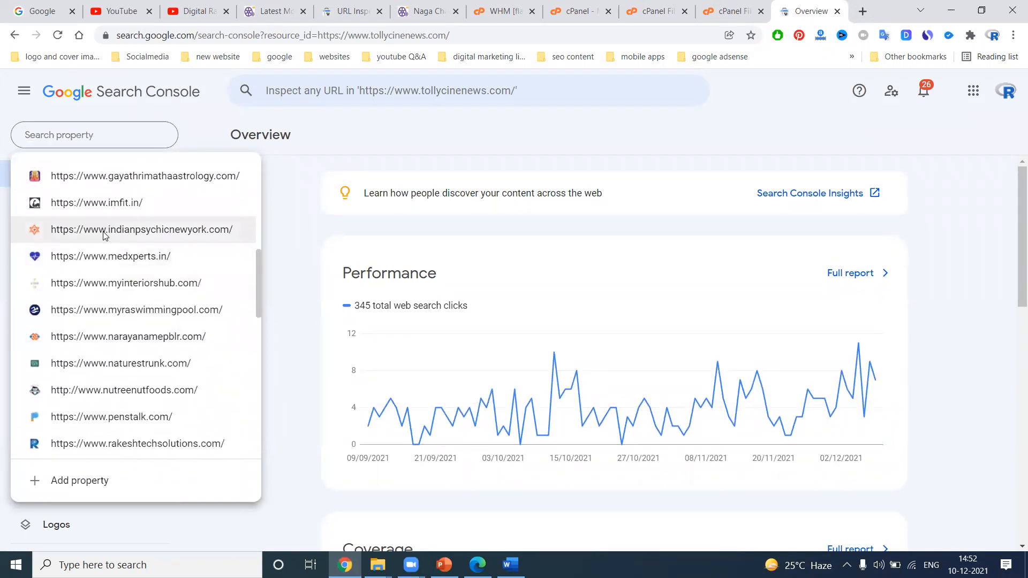
Open kheminteriors.com in a new tab and select its address in the address bar
{"action": "left_click", "coordinate": [862, 11]}
{"action": "type", "text": "kh"}
{"action": "key", "text": "Return"}
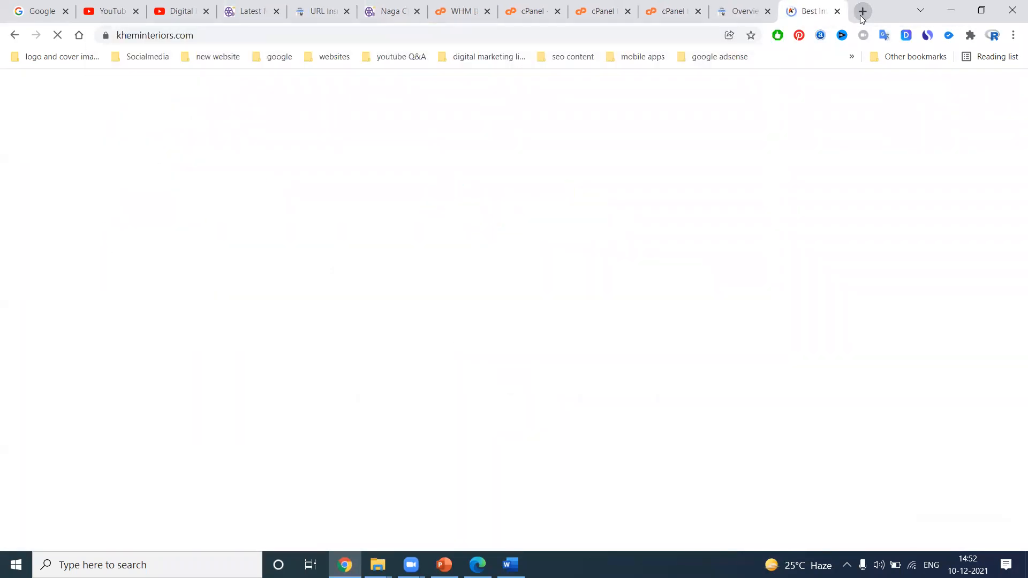
{"action": "left_click", "coordinate": [216, 42]}
{"action": "key", "text": "ctrl+c"}
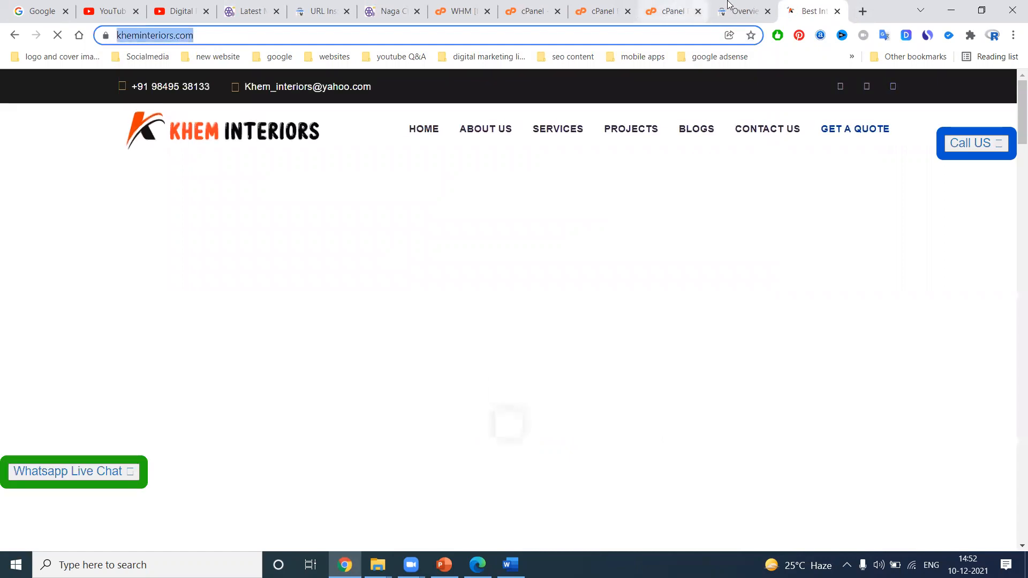
{"action": "left_click", "coordinate": [734, 9]}
{"action": "left_click", "coordinate": [53, 476]}
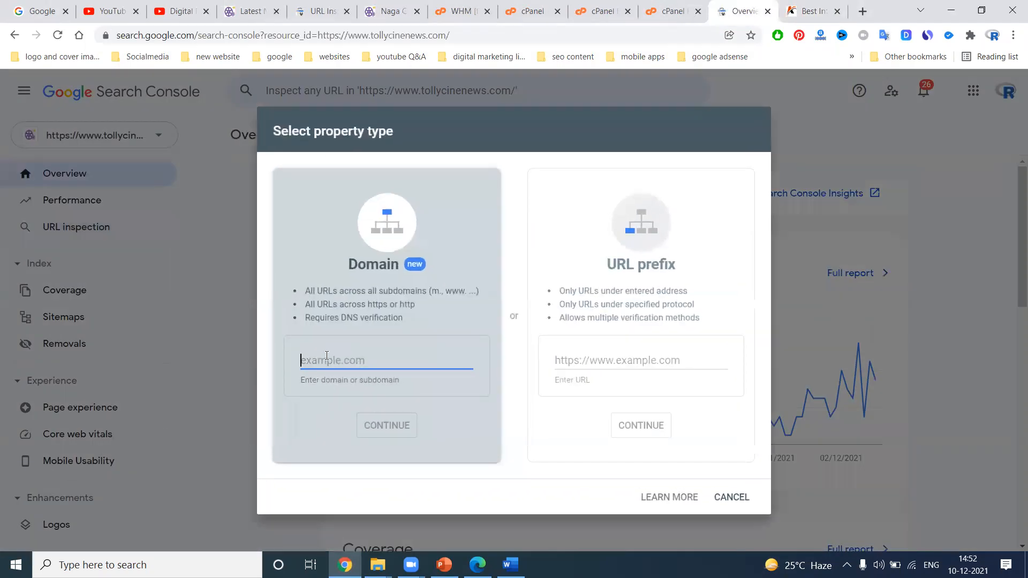
{"action": "left_click", "coordinate": [608, 364]}
{"action": "key", "text": "ctrl+v"}
{"action": "left_click", "coordinate": [651, 421]}
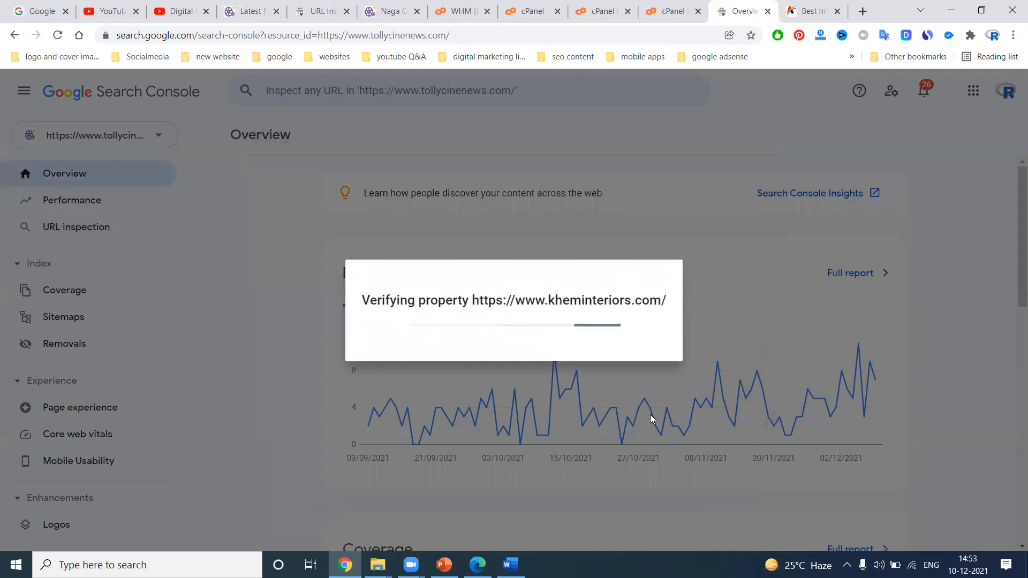
{"action": "left_click", "coordinate": [669, 387]}
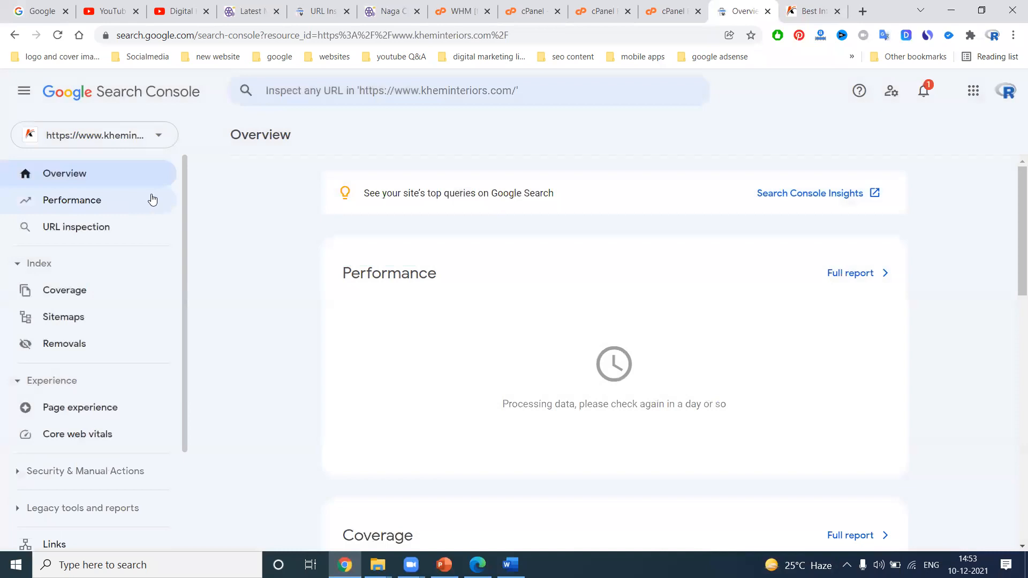
Review the new property's settings and users and permissions, then switch back to the live URL inspection test
{"action": "scroll", "coordinate": [95, 453], "scroll_direction": "down", "scroll_amount": 3}
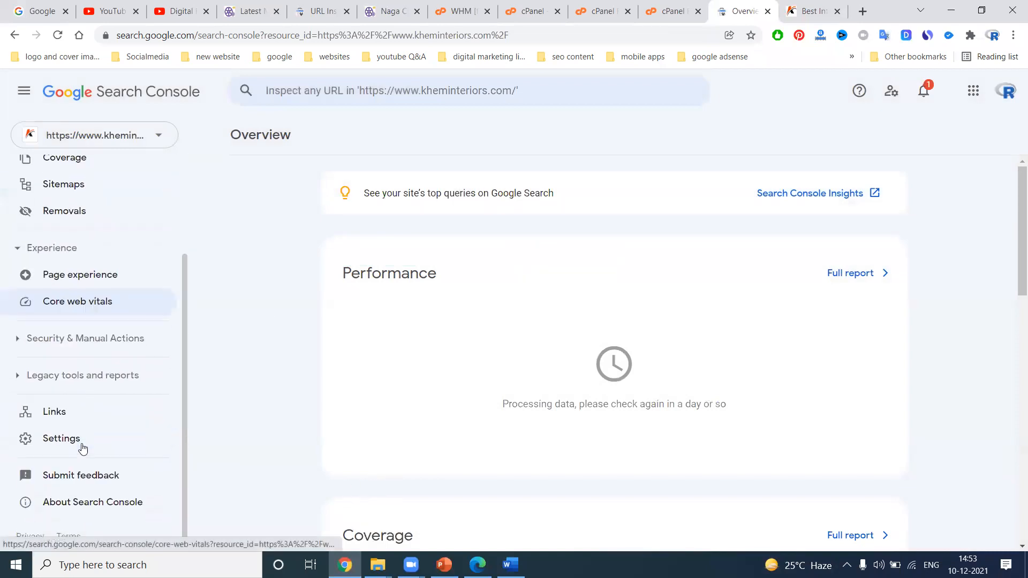
{"action": "left_click", "coordinate": [69, 436]}
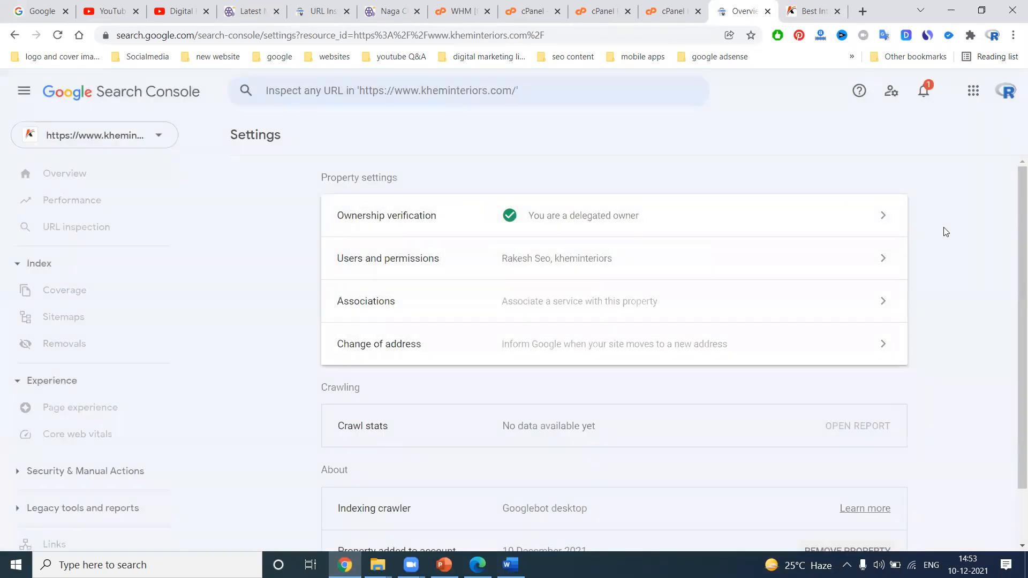
{"action": "left_click", "coordinate": [690, 268]}
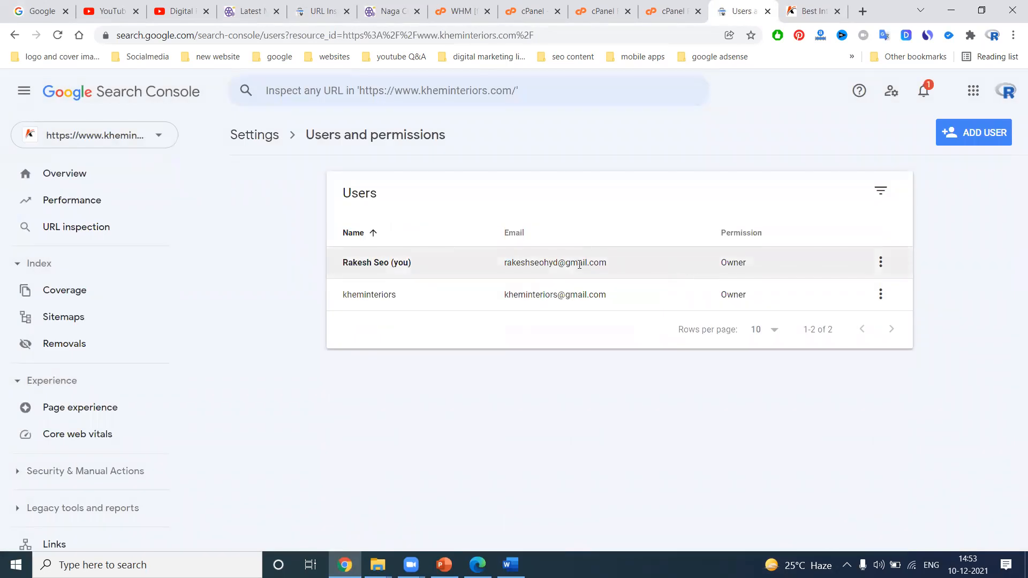
{"action": "left_click", "coordinate": [76, 174]}
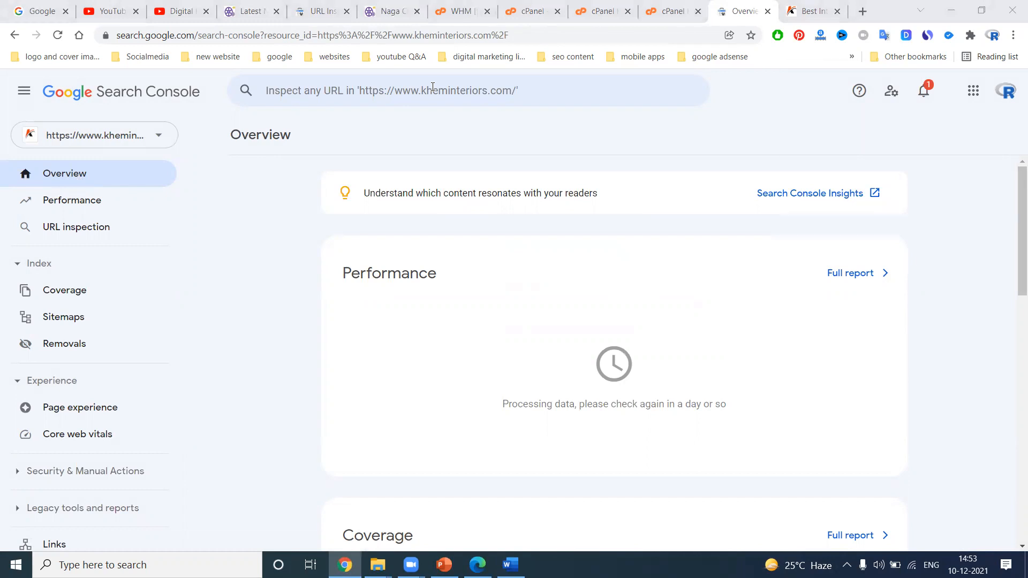
{"action": "left_click", "coordinate": [174, 12]}
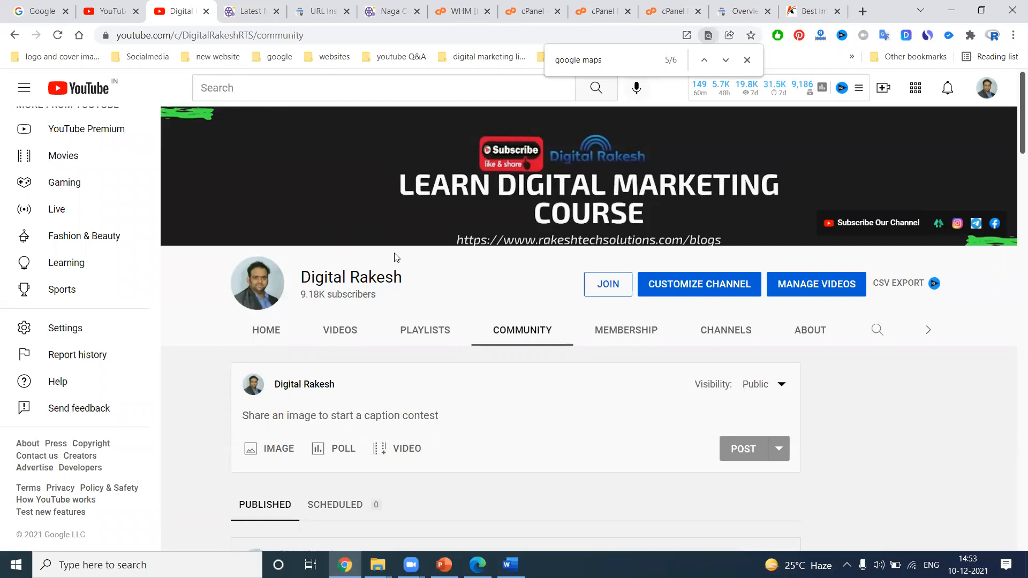
{"action": "left_click", "coordinate": [316, 8]}
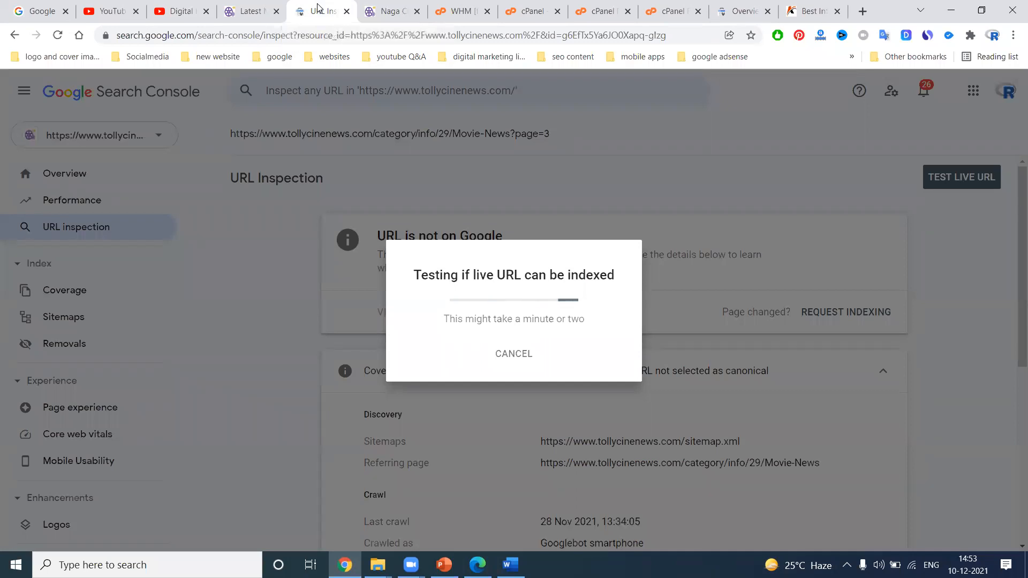